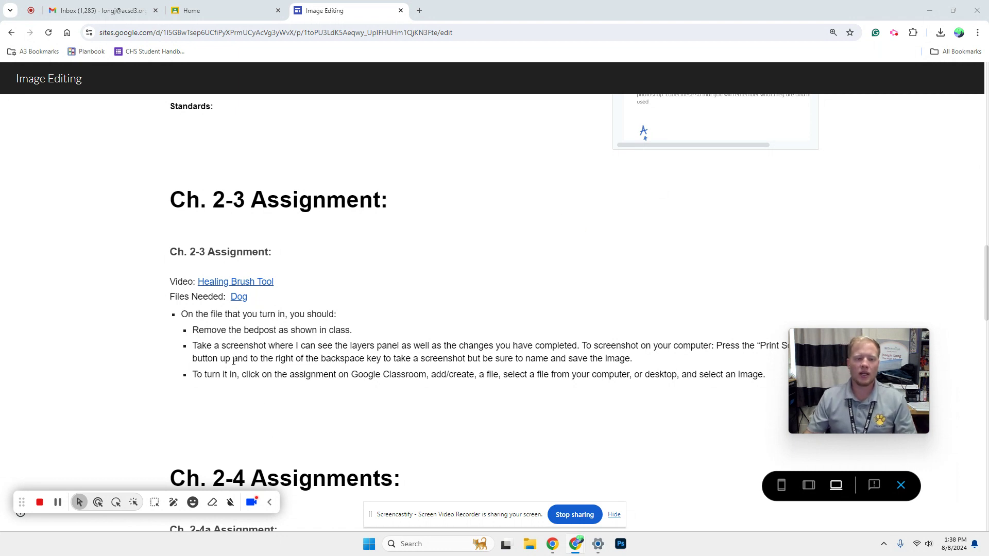
Open the Dog file from the Ch. 2-3 Files Needed list in a new tab.
left_click(238, 302)
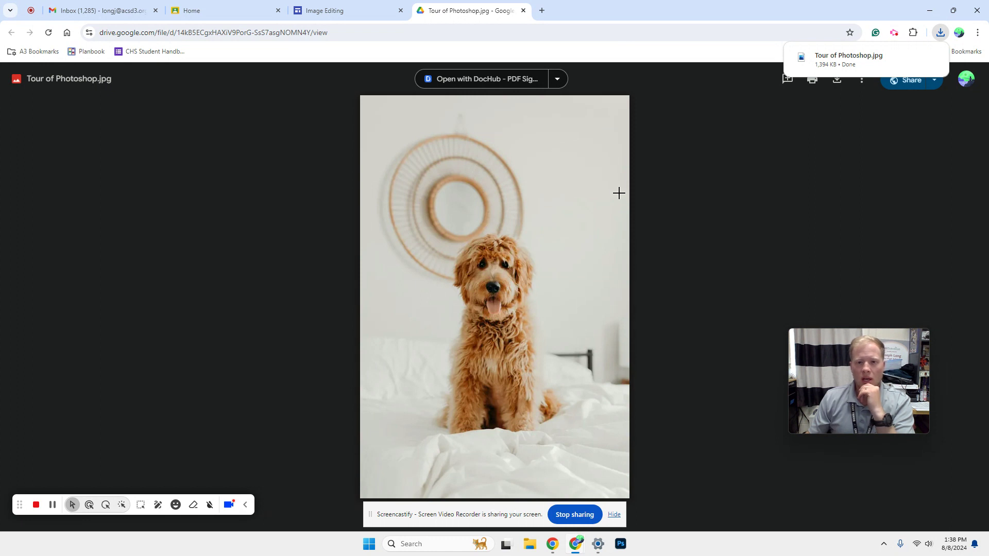
Switch to Photoshop from the taskbar after downloading Tour of Photoshop.jpg.
left_click(624, 550)
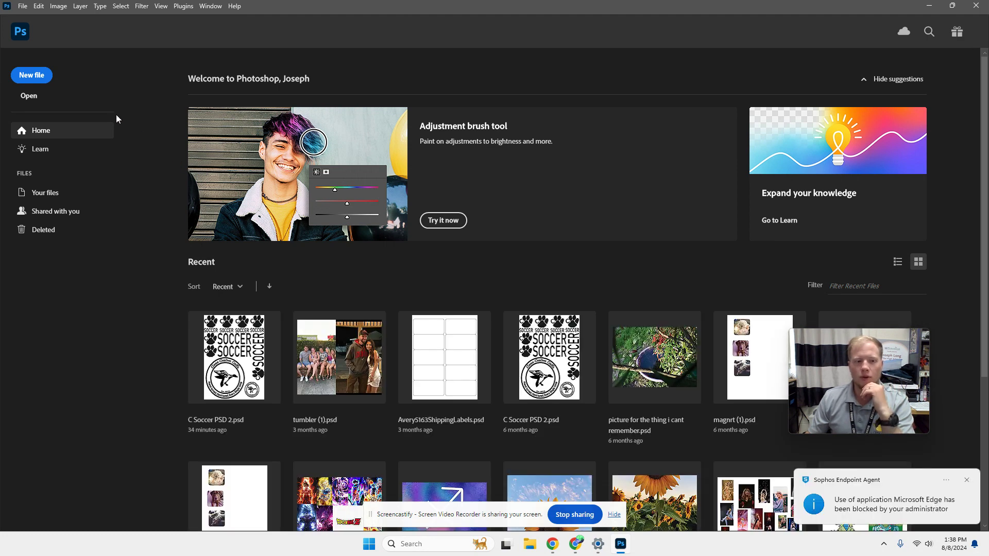
Create a new 8.5 x 11 in, 300 ppi document with a transparent background.
left_click(36, 82)
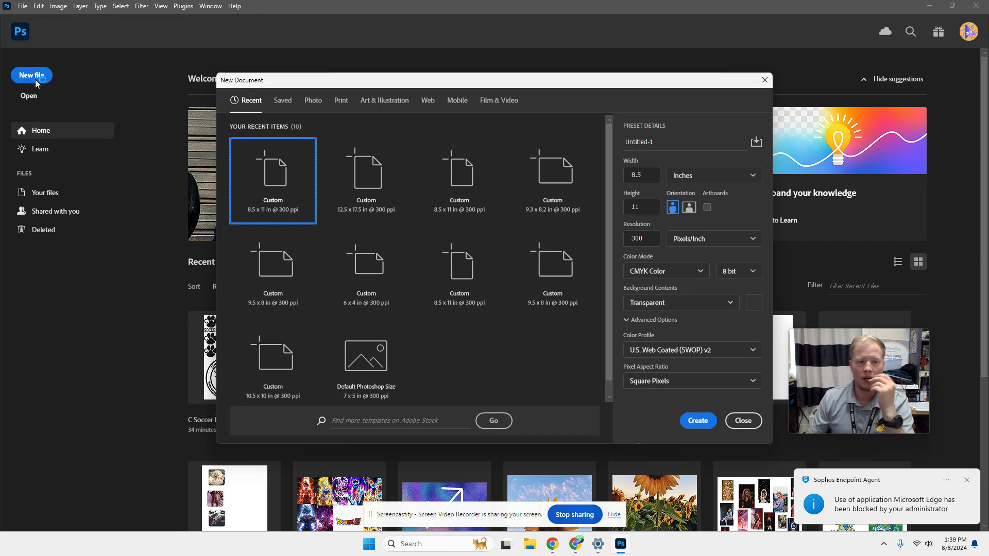
left_click(642, 175)
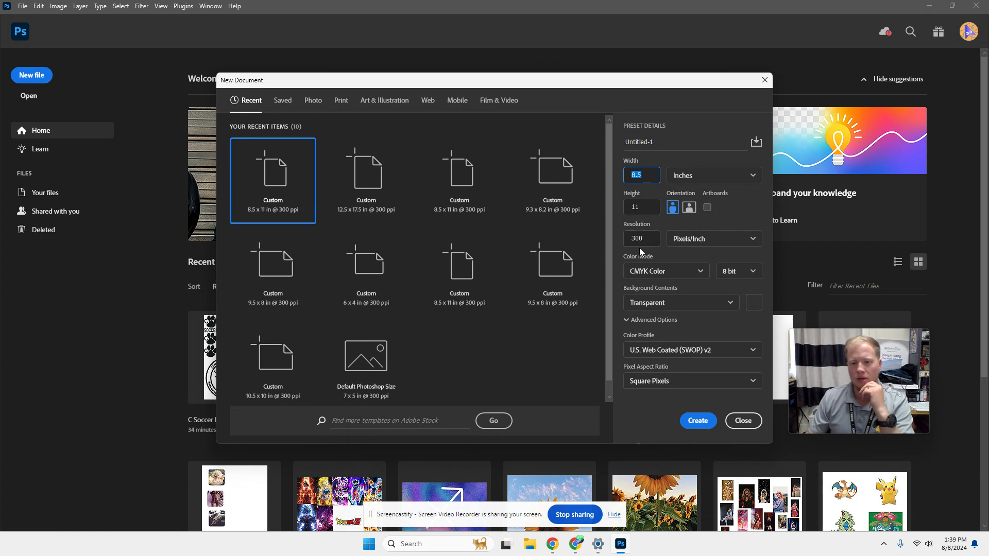
left_click(698, 420)
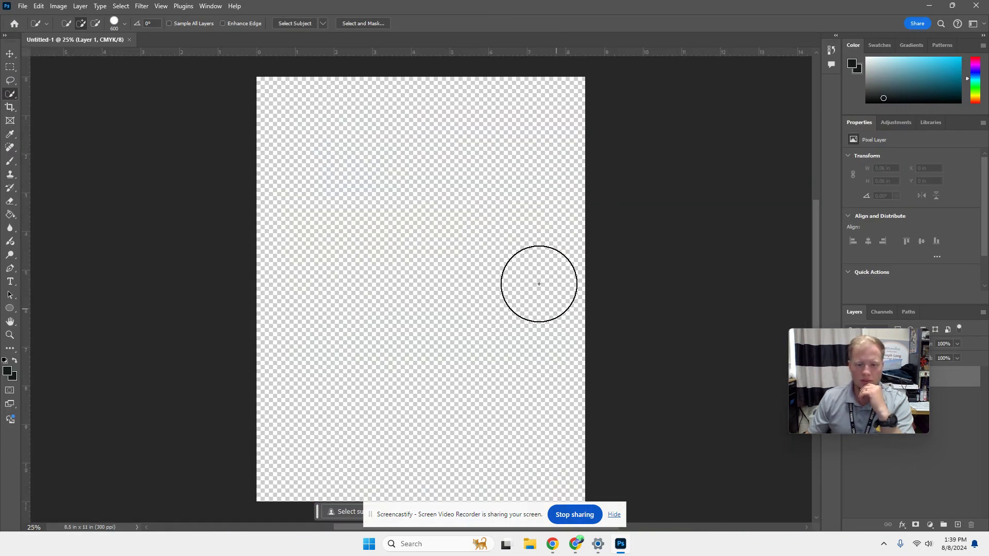
With the Move tool active, drag Tour of Photoshop from Downloads onto the blank canvas.
left_click(6, 54)
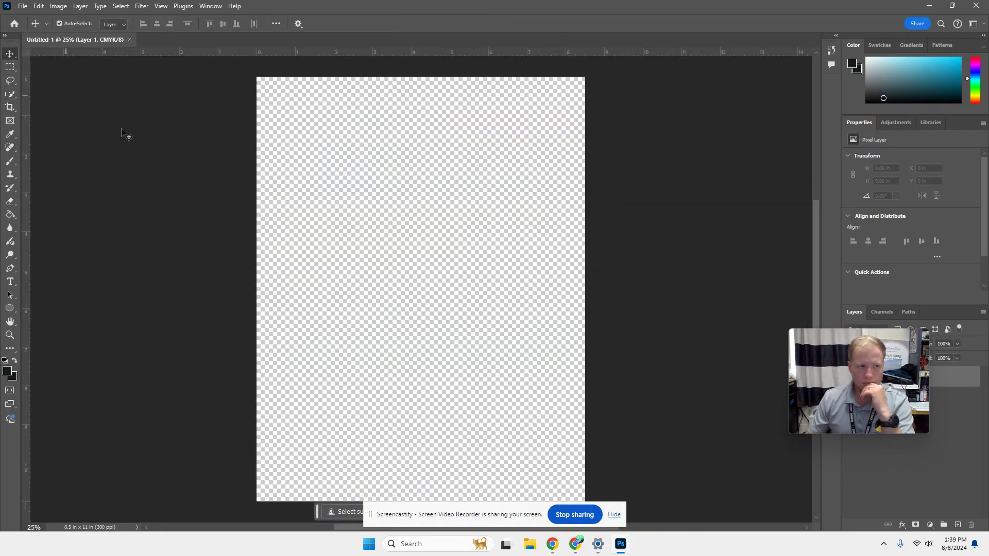
left_click(531, 545)
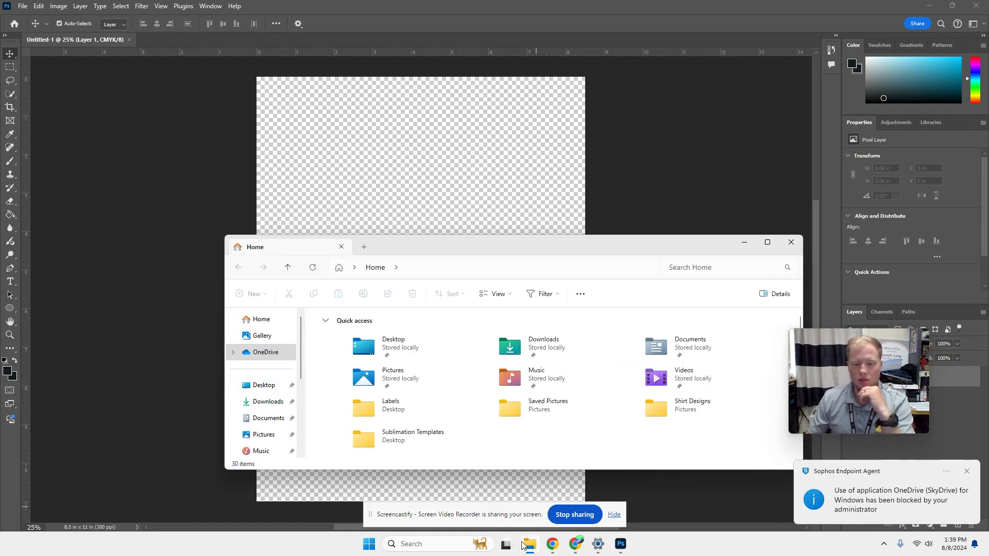
mouse_move(536, 546)
left_click(268, 402)
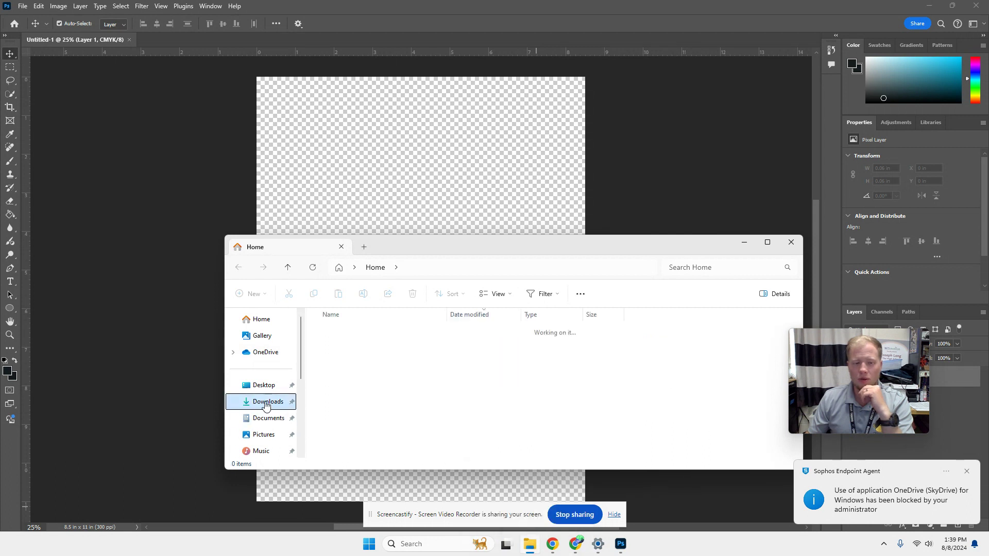
left_click_drag(375, 350, 434, 201)
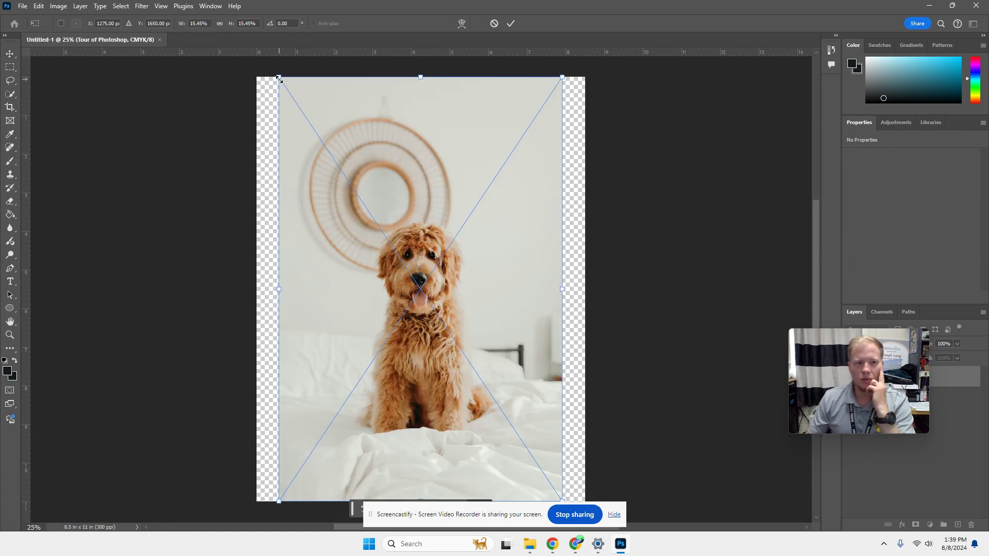
Scale the dog photo proportionally to 8.55 x 12.823 in across the page width and commit.
left_click_drag(432, 323, 409, 310)
scroll(471, 295, "down", 1)
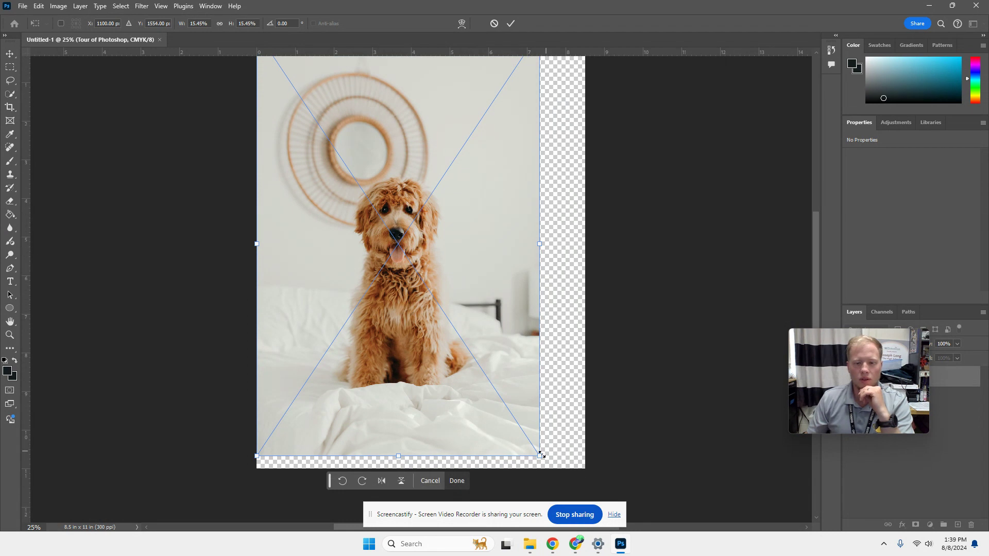
left_click_drag(538, 455, 614, 512)
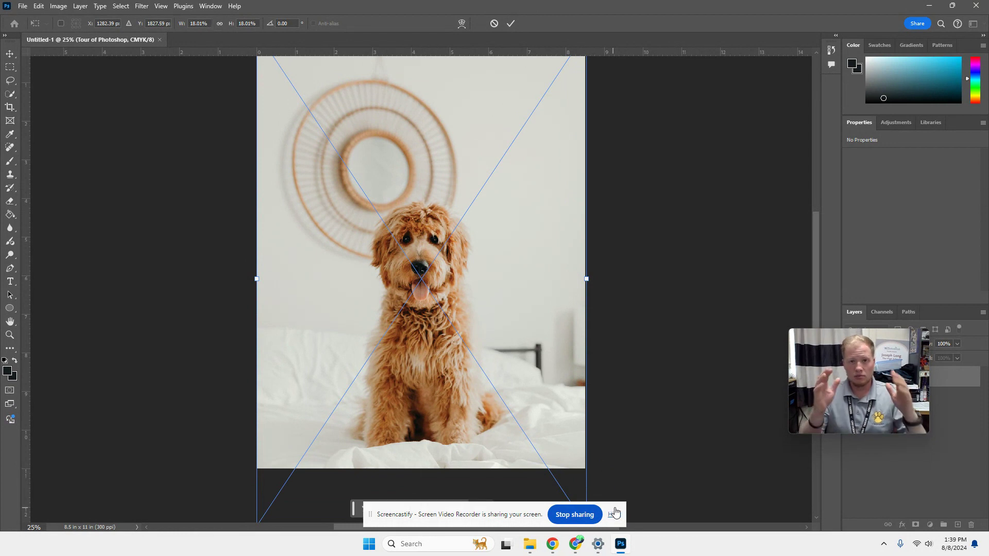
left_click_drag(515, 296, 505, 274)
scroll(662, 254, "down", 1)
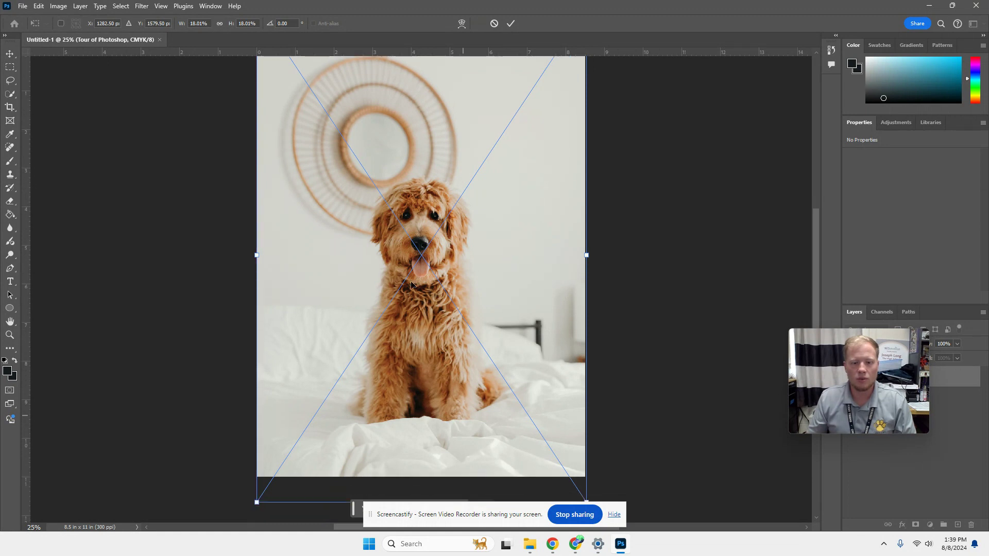
left_click(510, 23)
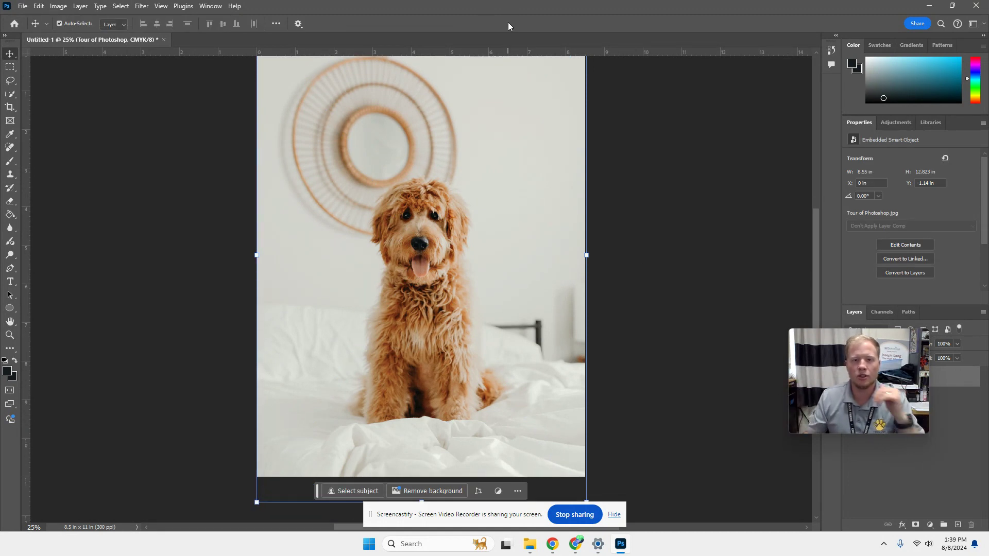
Duplicate the Tour of Photoshop layer with Ctrl+J.
left_click_drag(832, 385, 840, 185)
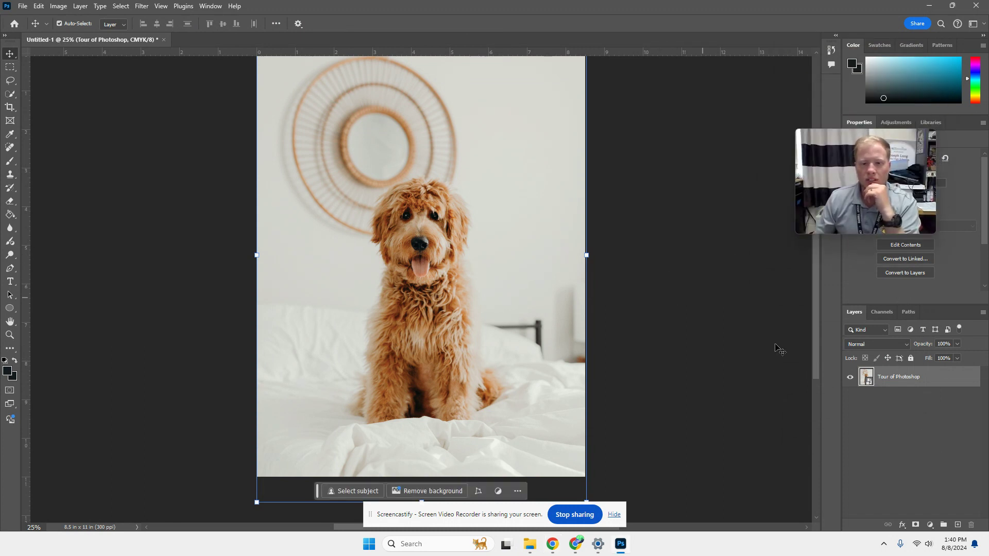
left_click(926, 420)
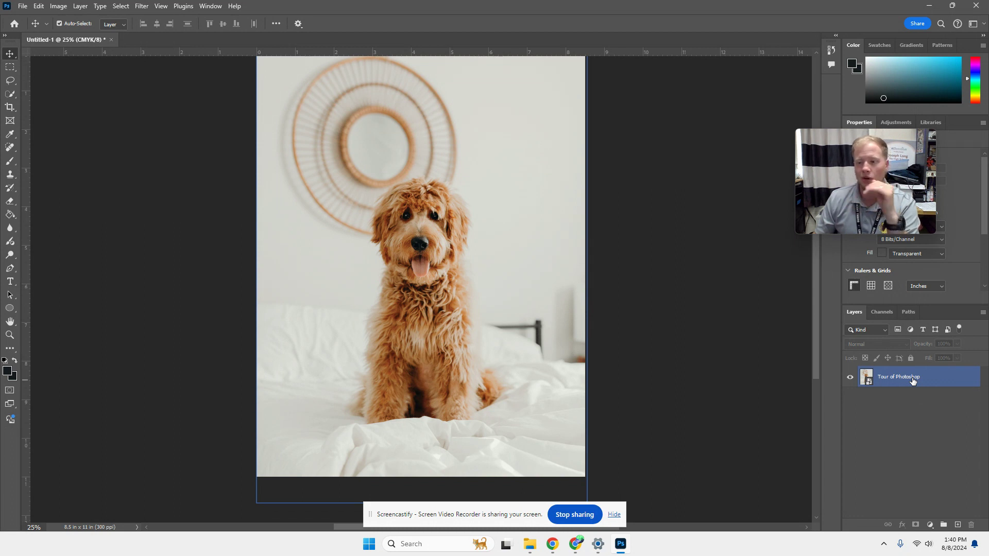
right_click(913, 380)
left_click(910, 380)
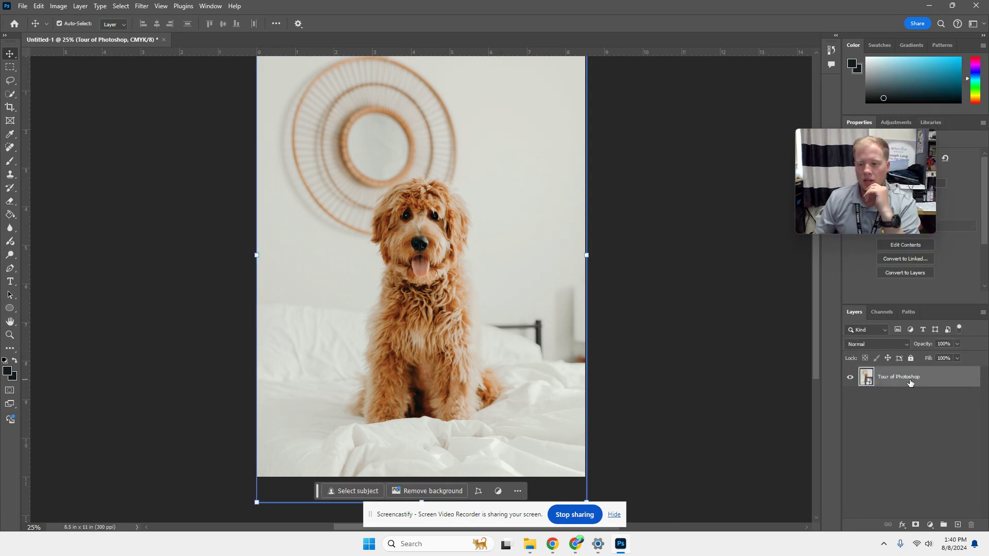
right_click(913, 379)
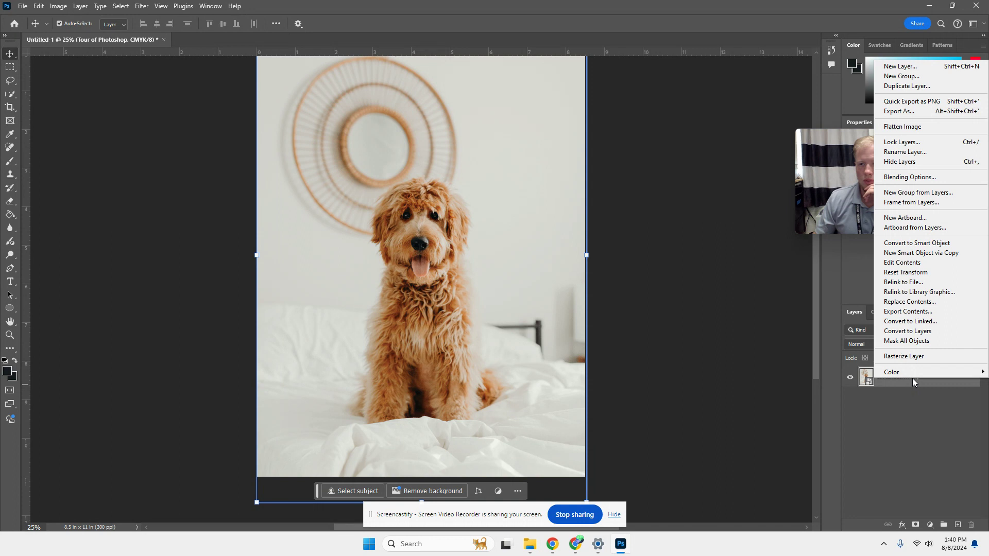
left_click(907, 86)
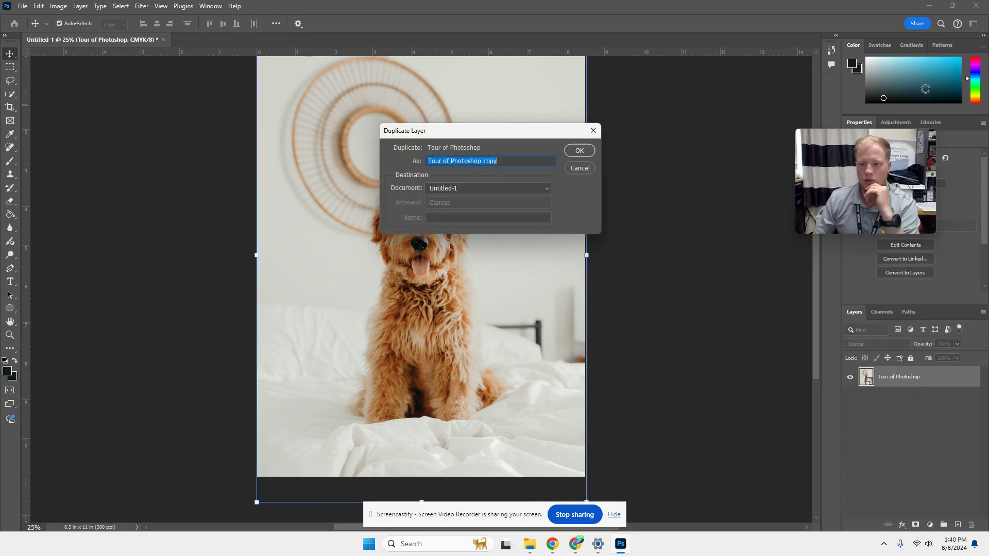
left_click(593, 131)
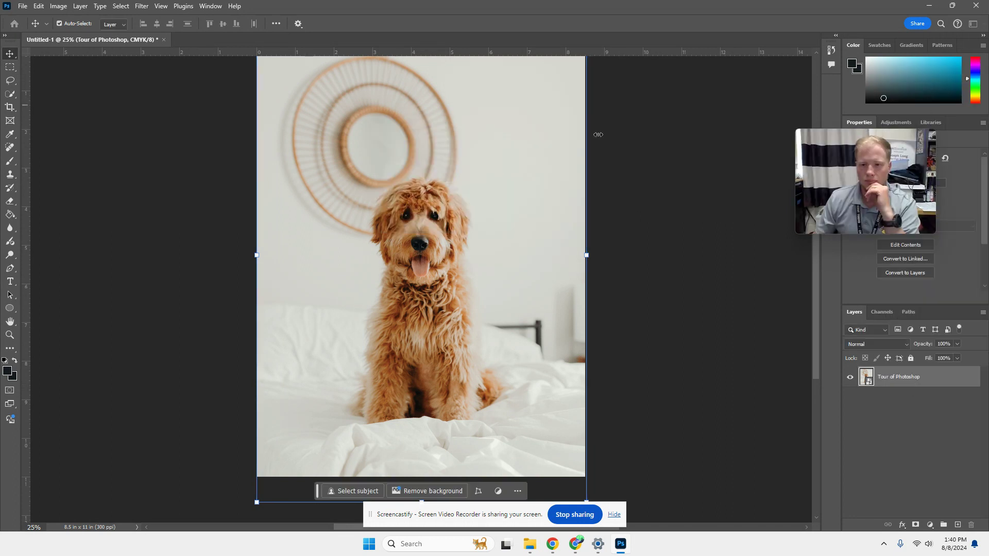
right_click(897, 377)
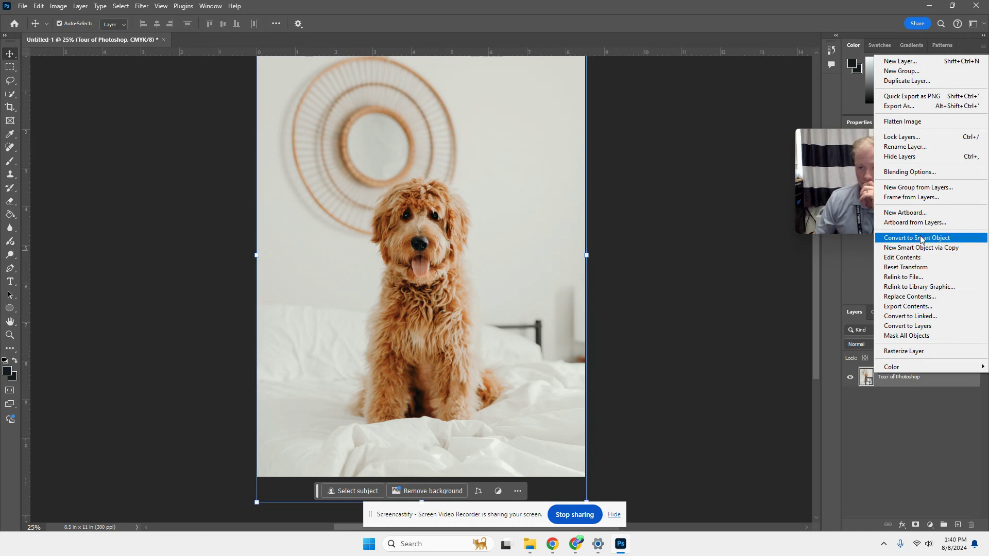
left_click(905, 414)
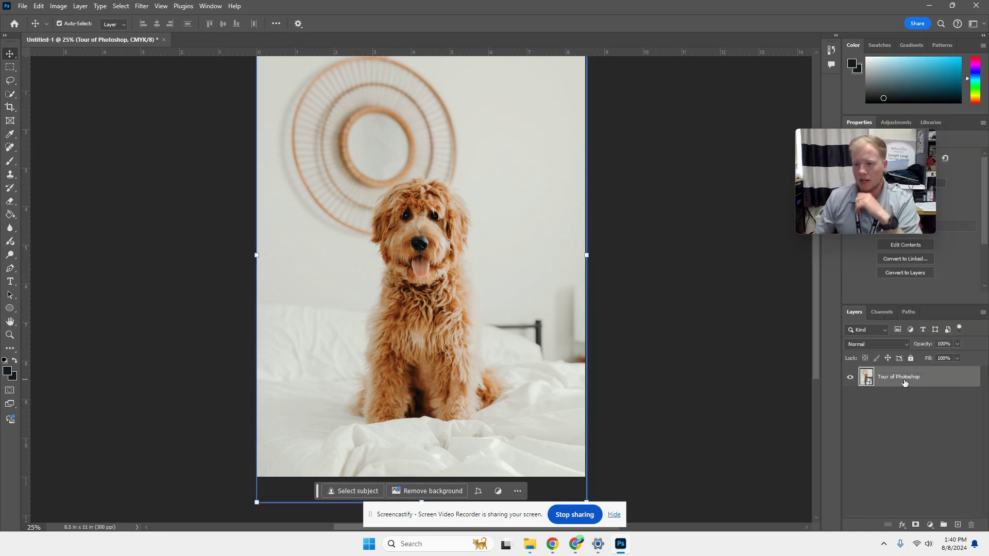
key("ctrl+j")
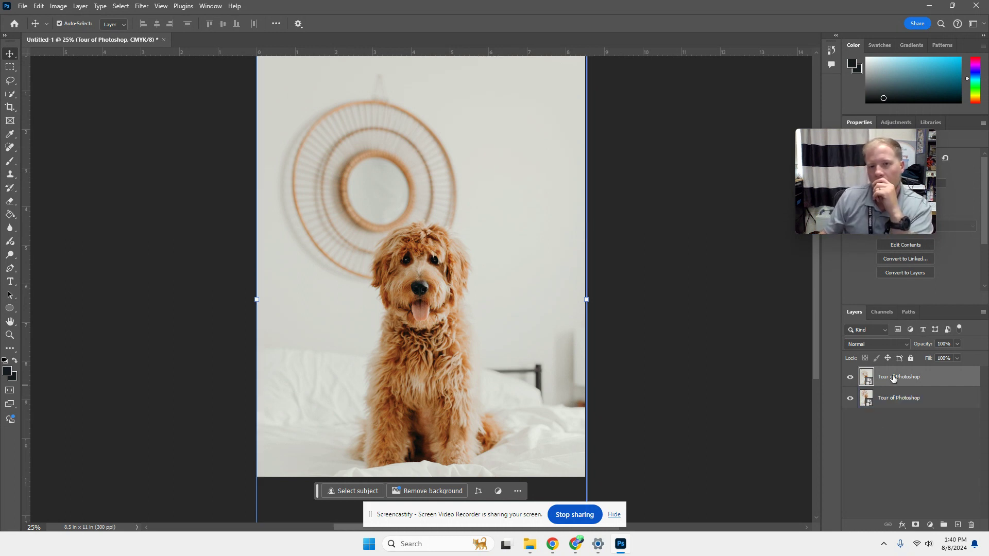
Rasterize the top Tour of Photoshop layer copy.
right_click(894, 380)
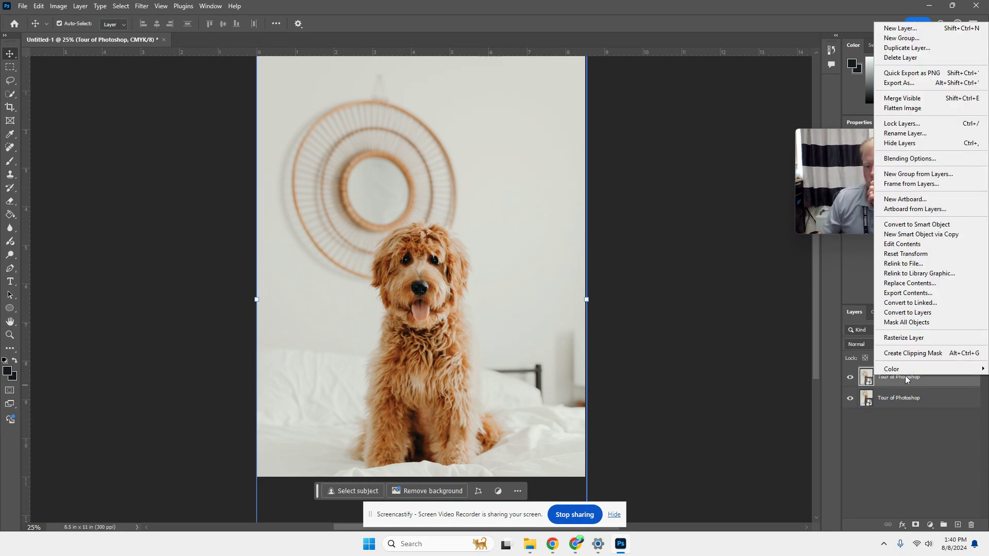
left_click(890, 384)
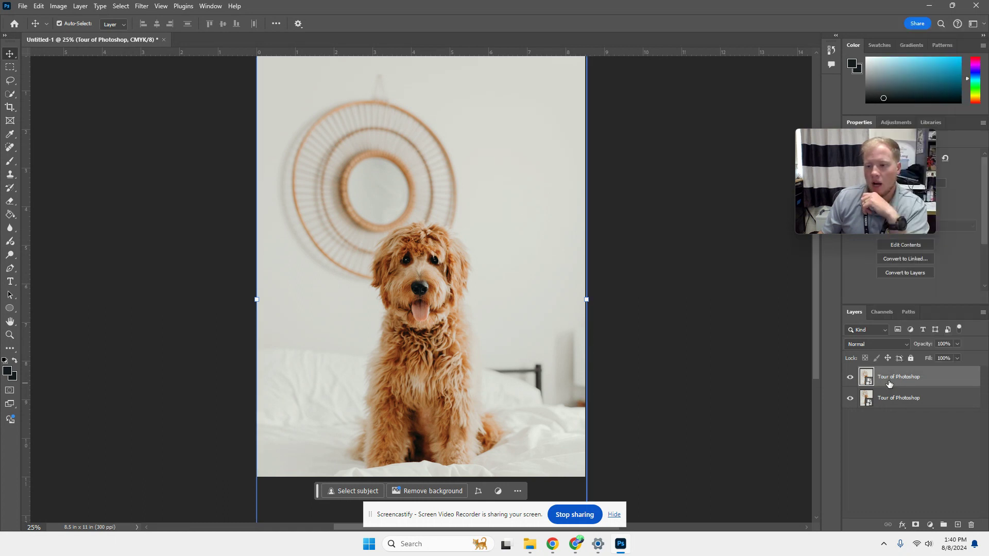
right_click(900, 383)
left_click(932, 343)
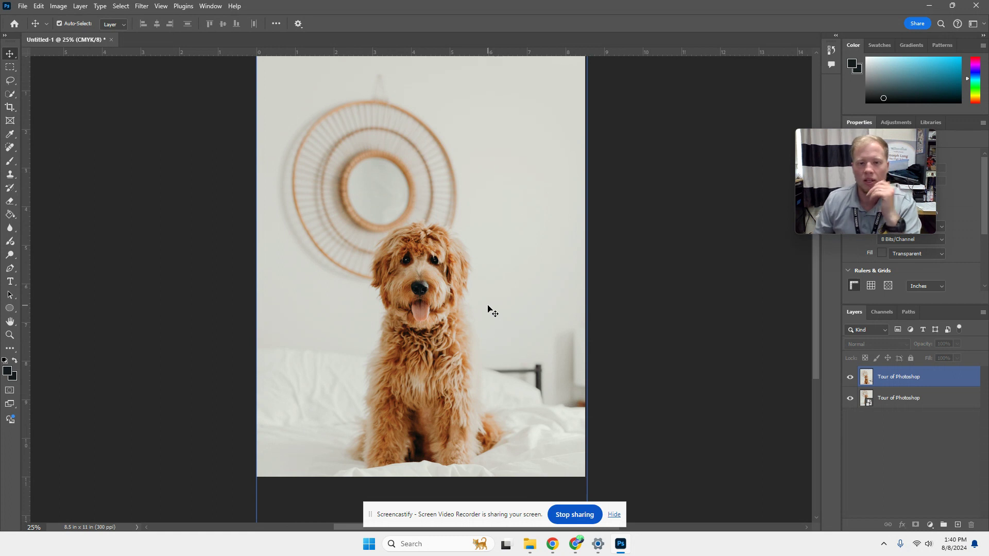
left_click(601, 260)
left_click(402, 298)
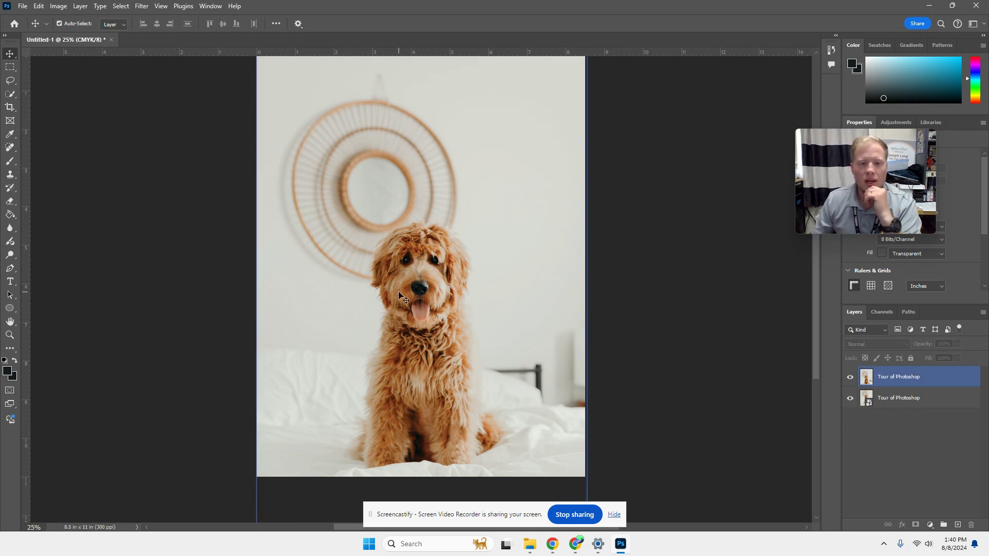
left_click(42, 162)
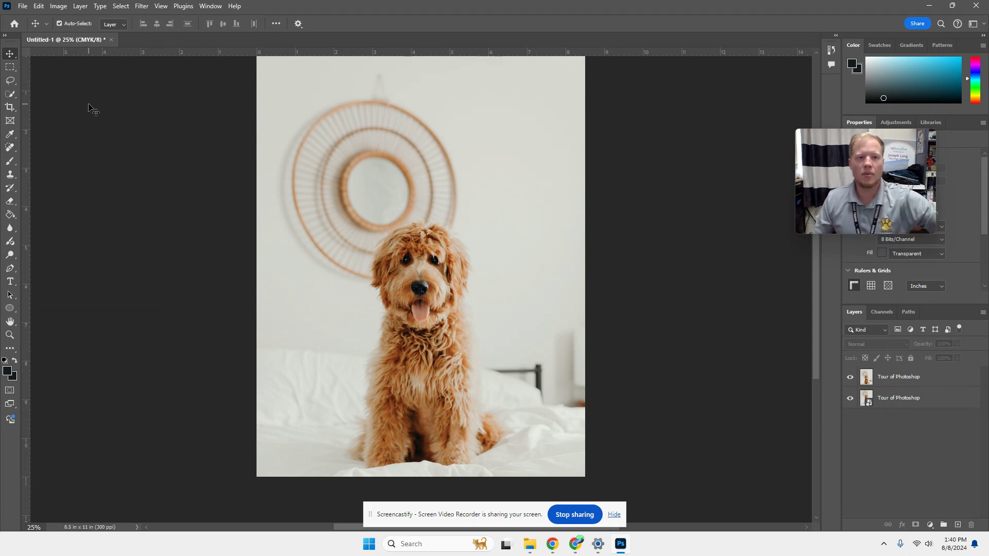
Reset the workspace via Window > Workspace > Reset Essentials, then pick the Spot Healing Brush.
left_click(211, 6)
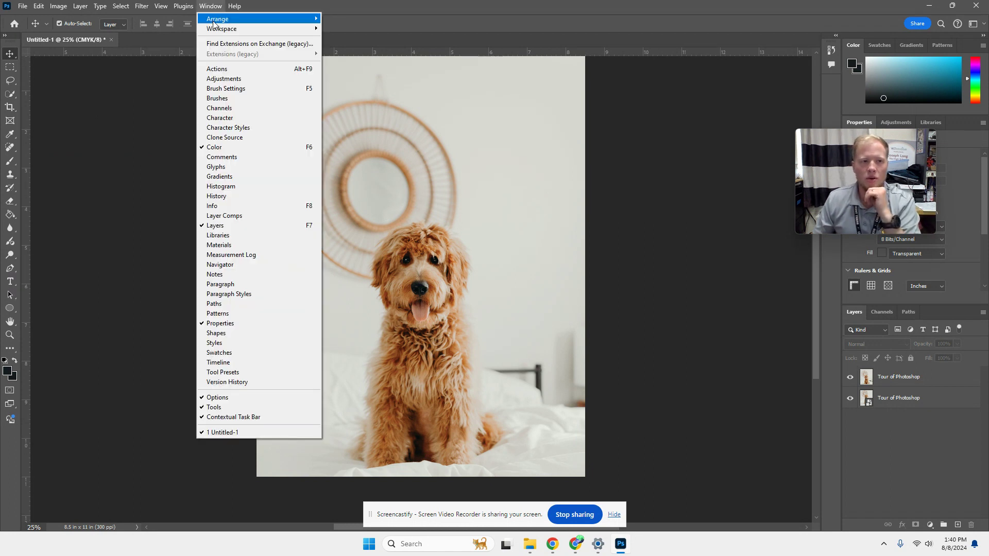
mouse_move(218, 32)
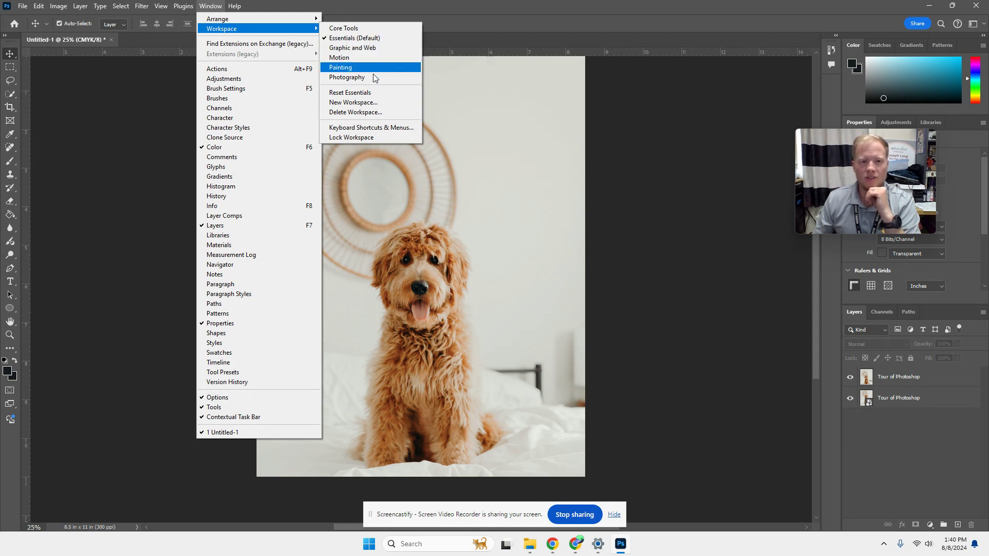
left_click(348, 93)
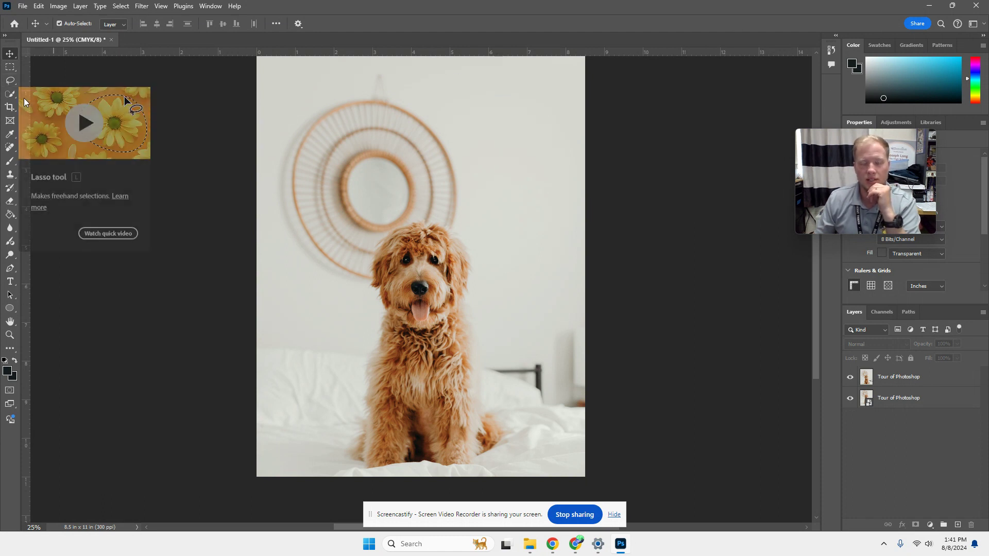
left_click(8, 149)
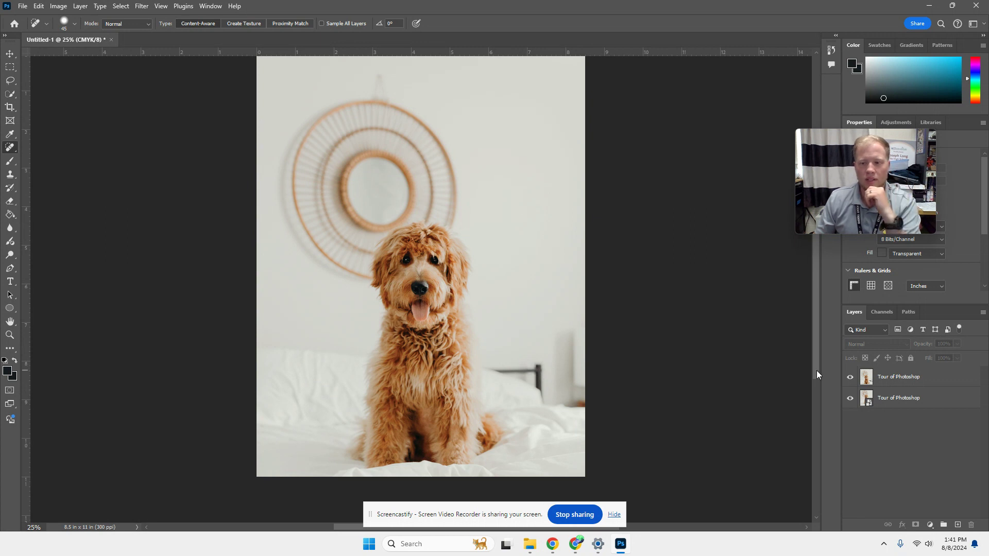
Target the top Tour of Photoshop layer, declining to rasterize the smart object.
left_click(918, 381)
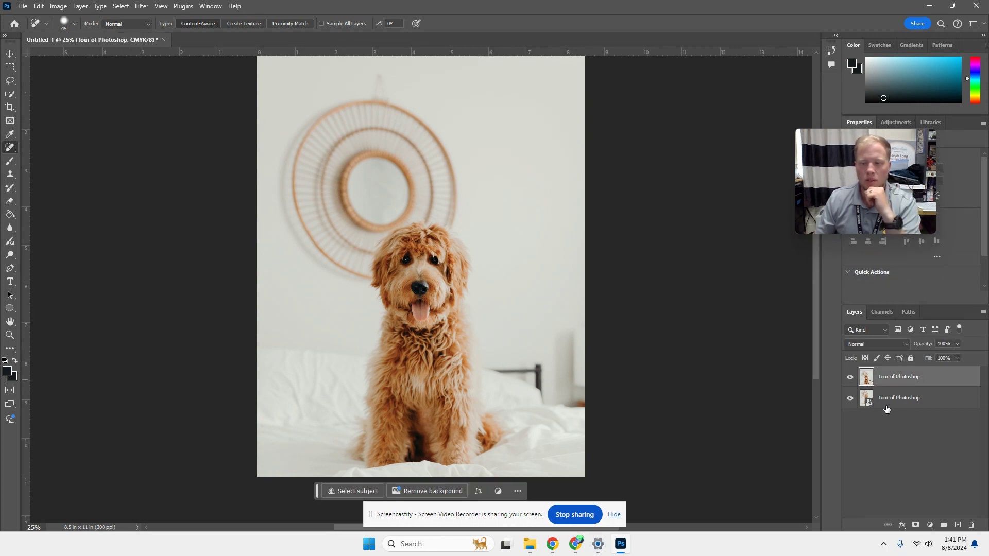
left_click(920, 401)
left_click(548, 369)
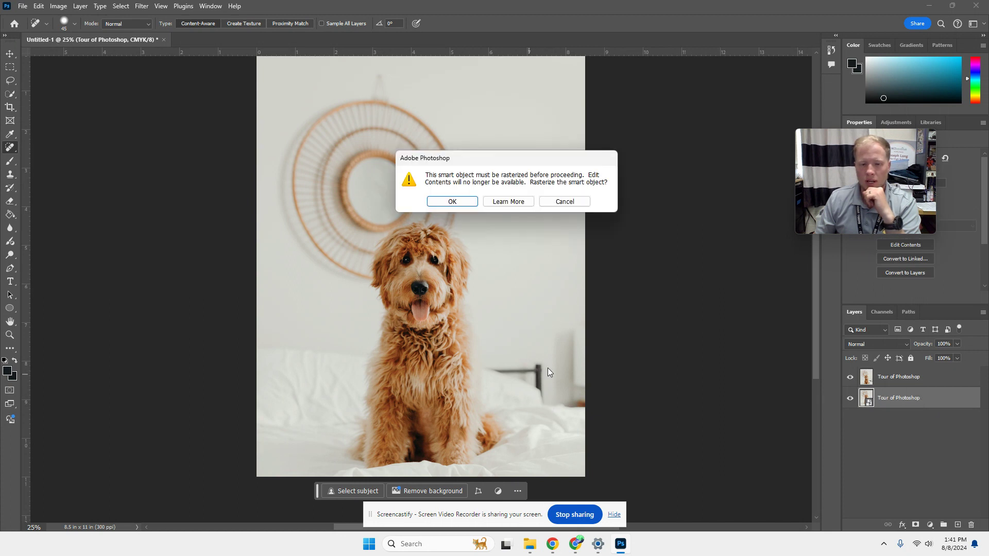
left_click(565, 202)
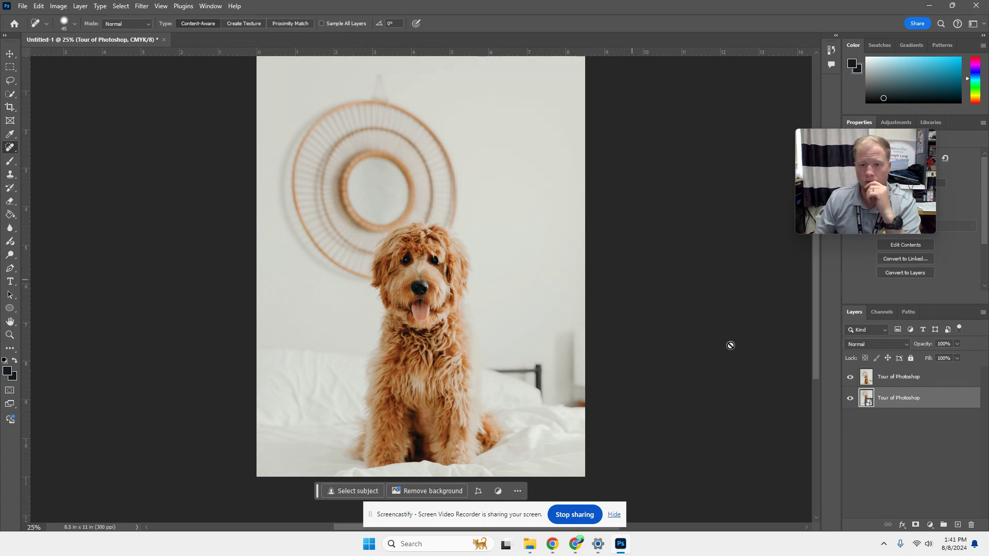
left_click(907, 380)
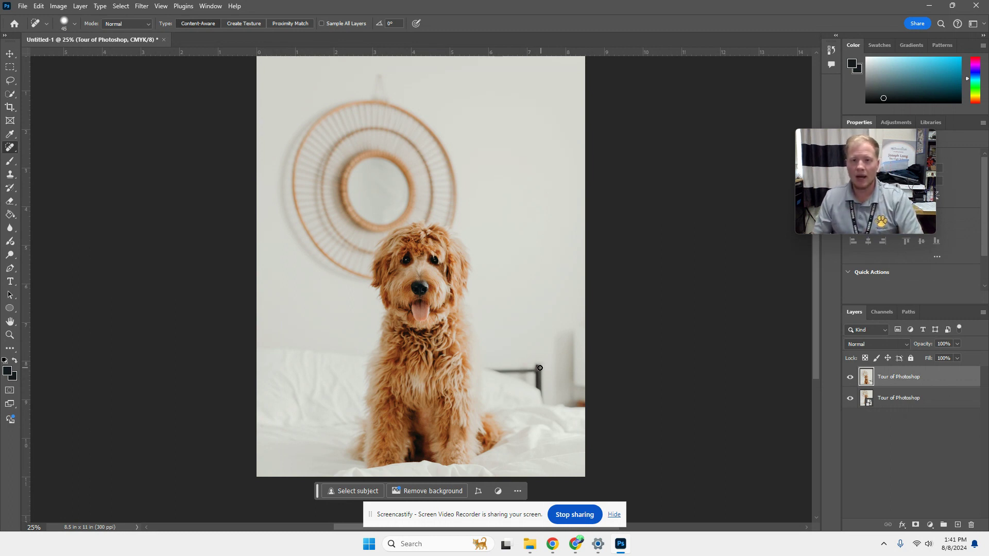
Adjust the Spot Healing Brush size with the [ and ] keys.
key("bracketleft")
key("bracketleft")
key("bracketleft")
key("bracketleft")
key("bracketleft")
key("bracketleft")
key("bracketleft")
key("bracketleft")
key("bracketleft")
key("bracketleft")
key("bracketleft")
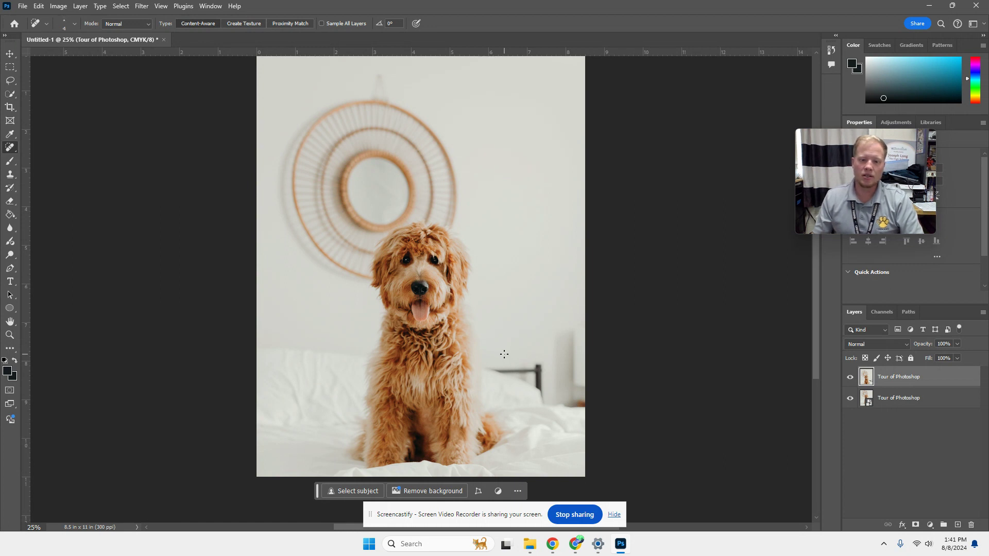
key("bracketright")
key("bracketright")
key("bracketright")
key("bracketright")
key("bracketright")
key("bracketright")
key("bracketright")
key("bracketright")
key("bracketright")
key("bracketright")
key("bracketright")
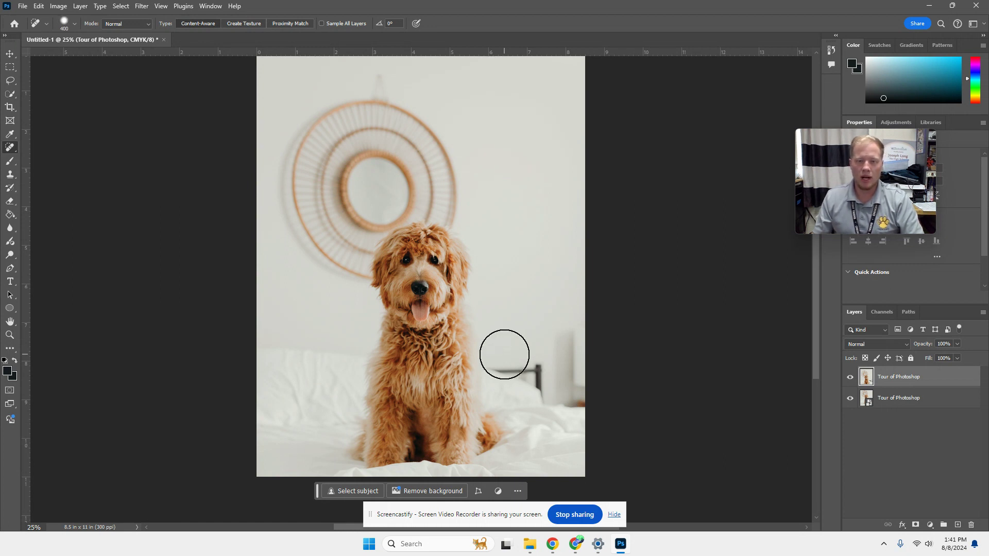
key("bracketleft")
key("bracketleft")
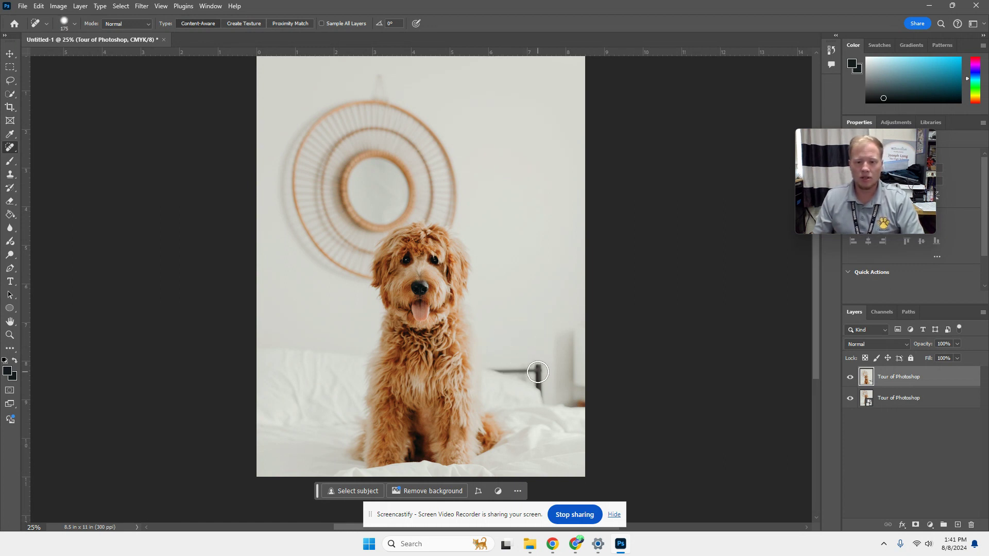
Zoom in and heal away the bed-frame rail, post and leftover fragments.
key("ctrl+plus")
key("ctrl+plus")
key("ctrl+plus")
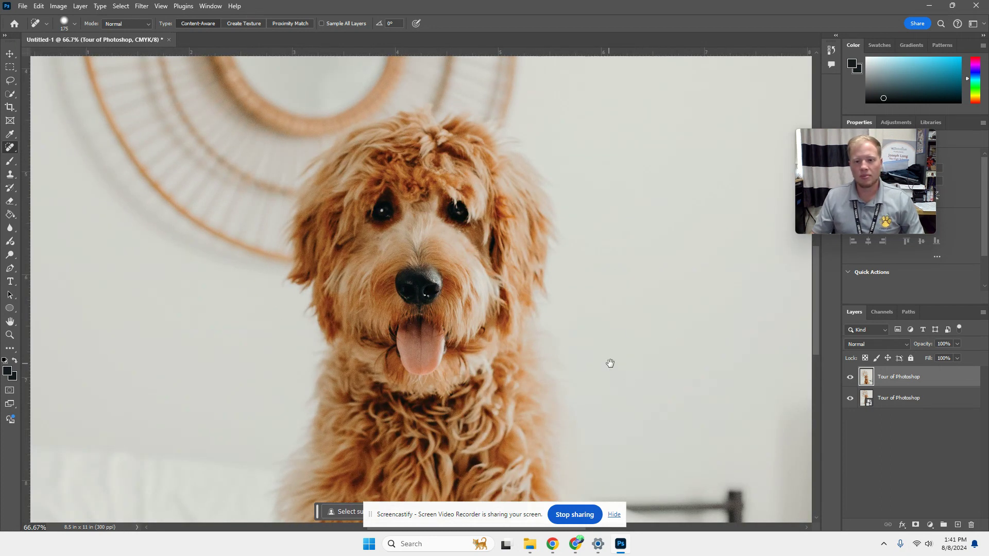
mouse_move(610, 364)
left_mouse_down()
mouse_move(484, 265)
mouse_move(386, 230)
mouse_move(453, 302)
mouse_move(363, 325)
left_mouse_up()
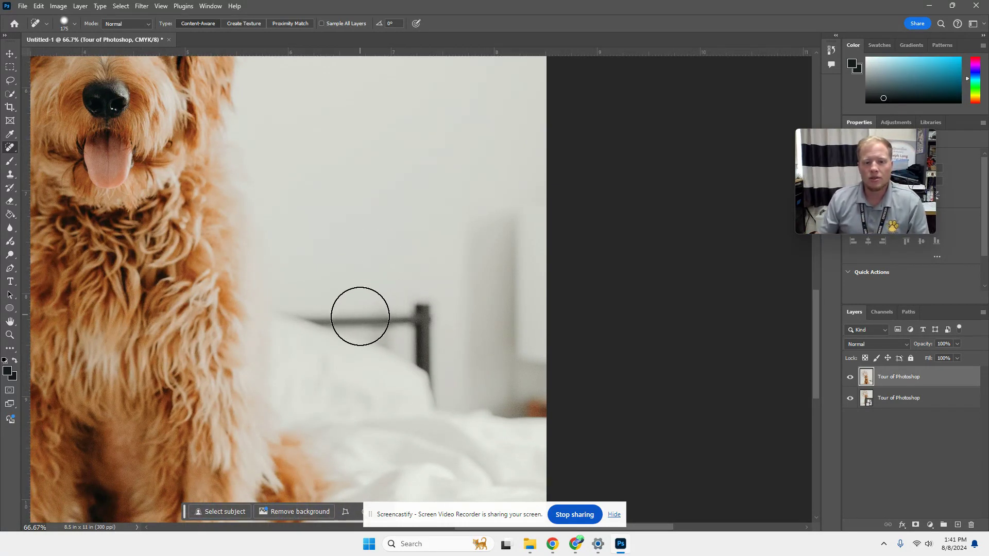
mouse_move(398, 305)
left_mouse_down()
mouse_move(462, 330)
mouse_move(420, 304)
mouse_move(448, 343)
mouse_move(420, 335)
left_mouse_up()
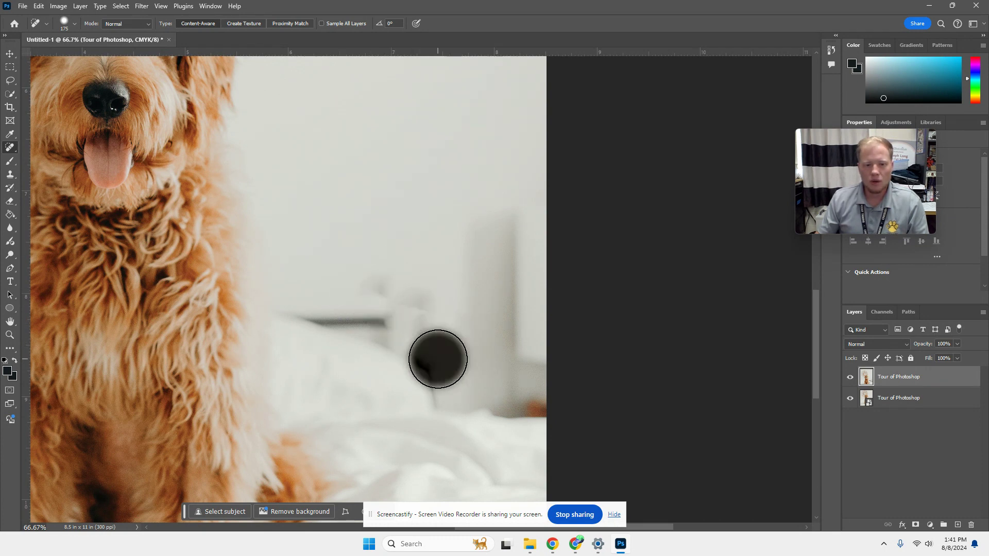
left_click_drag(426, 356, 433, 372)
left_click(317, 308)
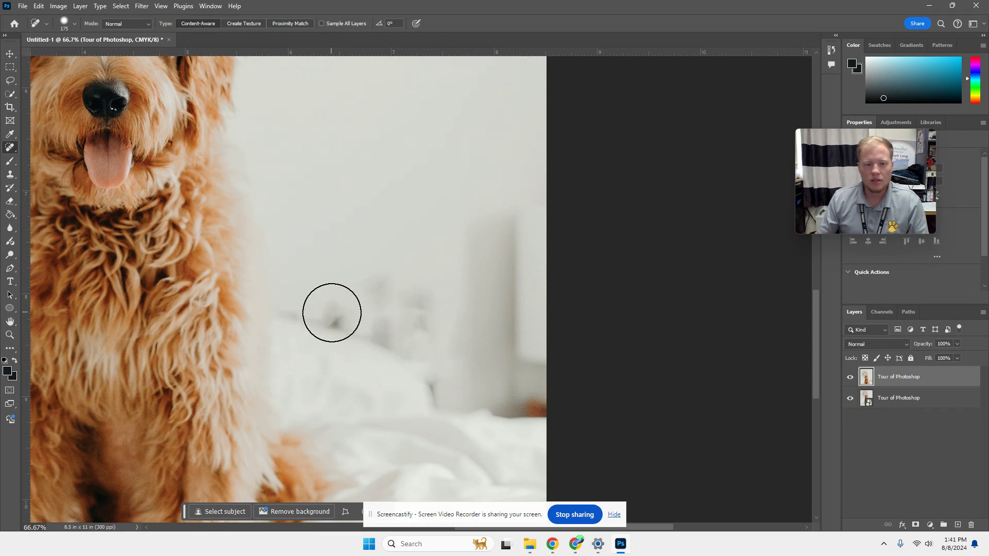
left_click_drag(332, 311, 337, 312)
mouse_move(367, 281)
left_mouse_down()
mouse_move(410, 325)
mouse_move(382, 327)
mouse_move(394, 332)
mouse_move(389, 300)
mouse_move(430, 328)
left_mouse_up()
mouse_move(434, 357)
left_mouse_down()
mouse_move(356, 312)
mouse_move(335, 330)
left_mouse_up()
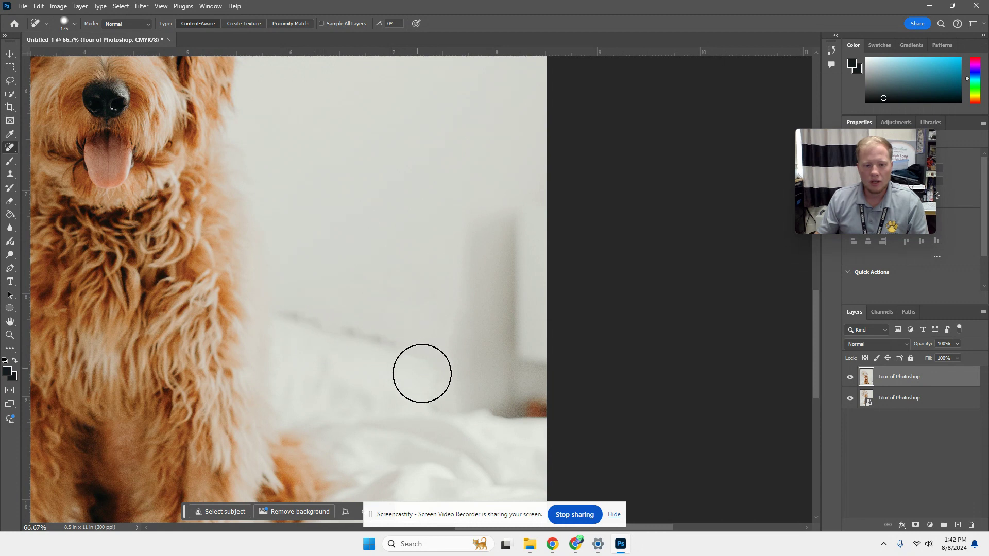
key("ctrl+minus")
key("ctrl+minus")
key("ctrl+minus")
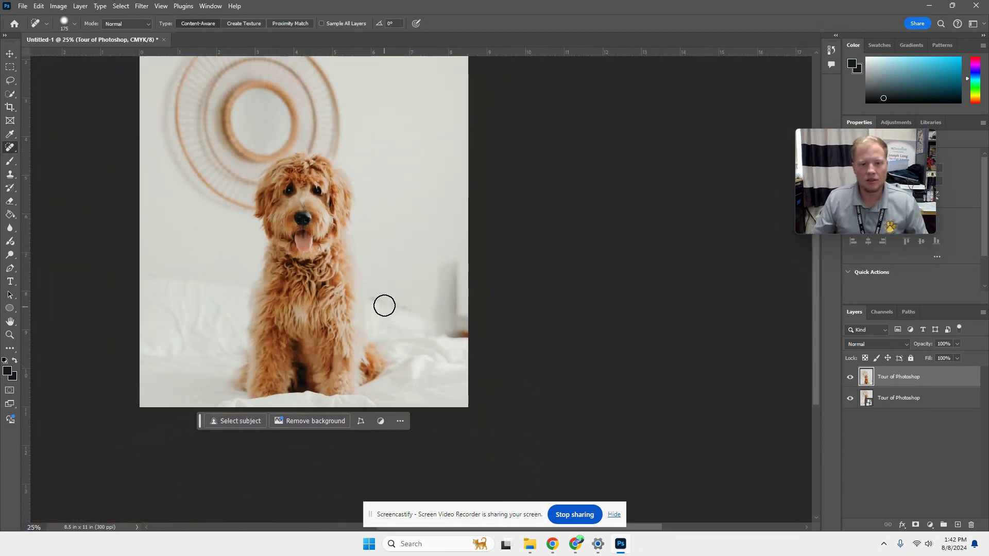
At normal zoom, heal the rest of the bed post and nearby wall marks.
left_click_drag(380, 304, 420, 309)
left_click(377, 300)
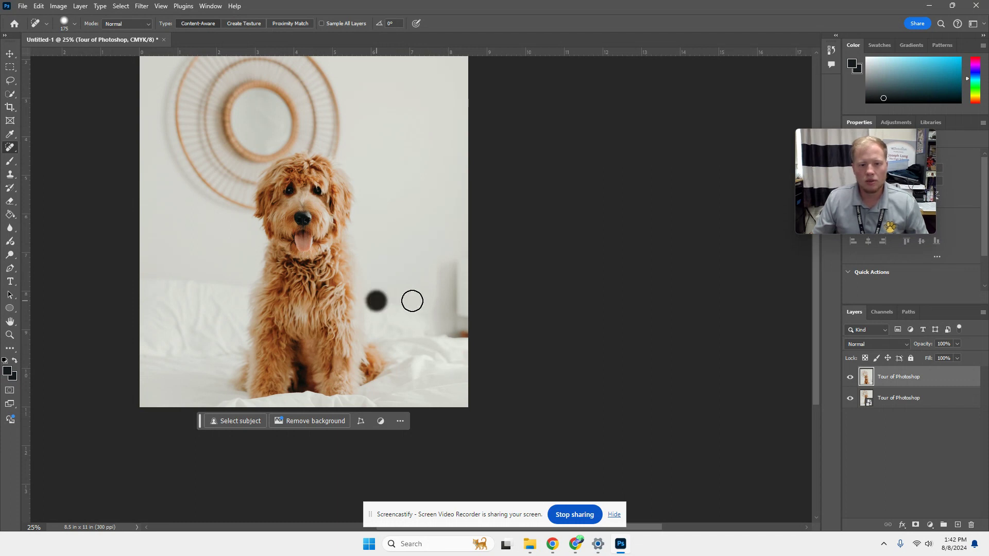
left_click_drag(433, 278, 465, 353)
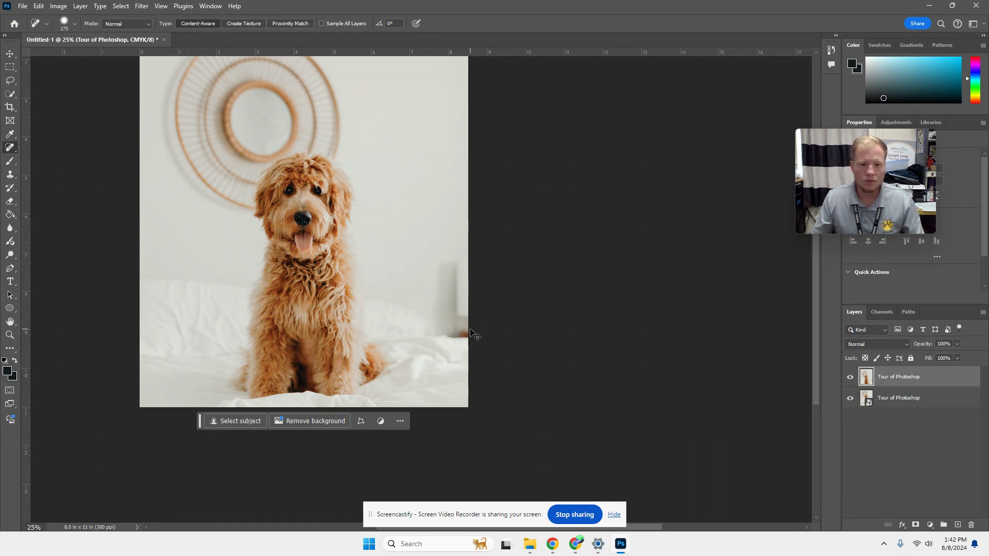
left_click(74, 23)
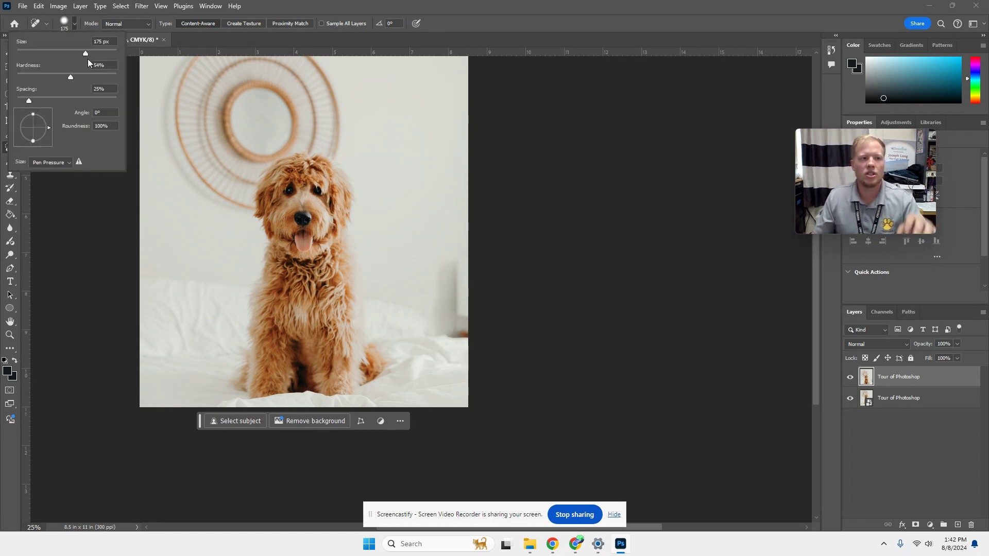
Shrink the brush, heal the wall strip right of the dog, and soften hardness to 24%.
left_click_drag(61, 54, 49, 54)
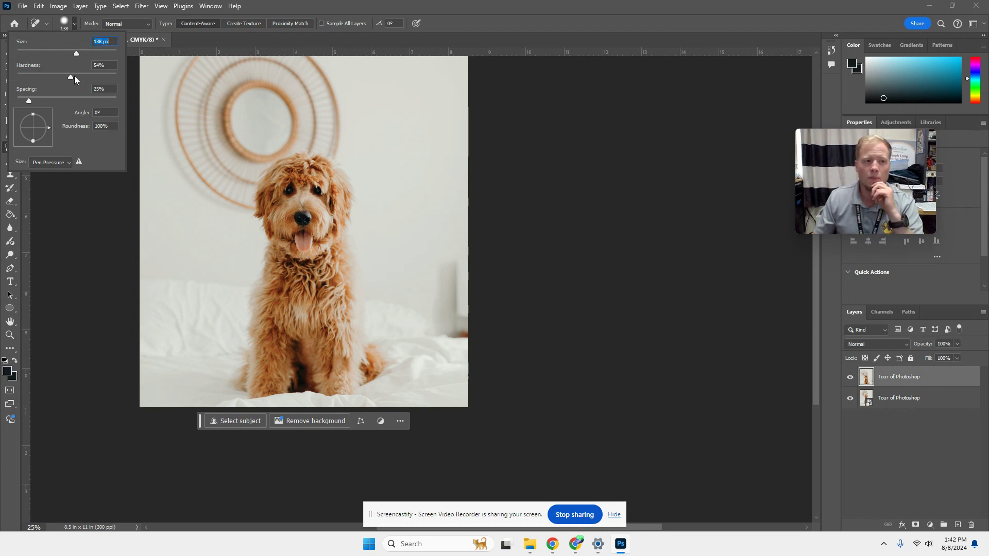
left_click_drag(60, 76, 118, 77)
left_click_drag(412, 239, 443, 349)
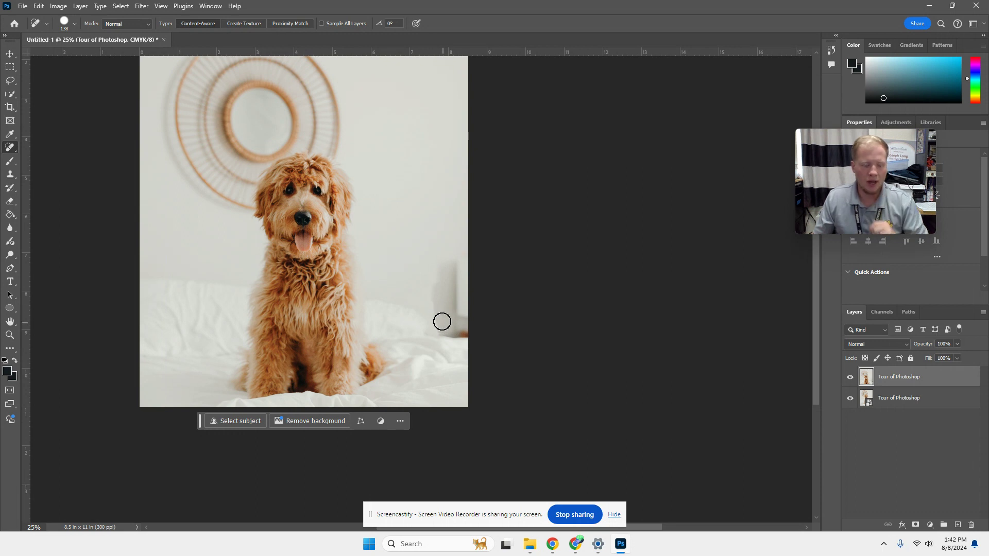
left_click(75, 24)
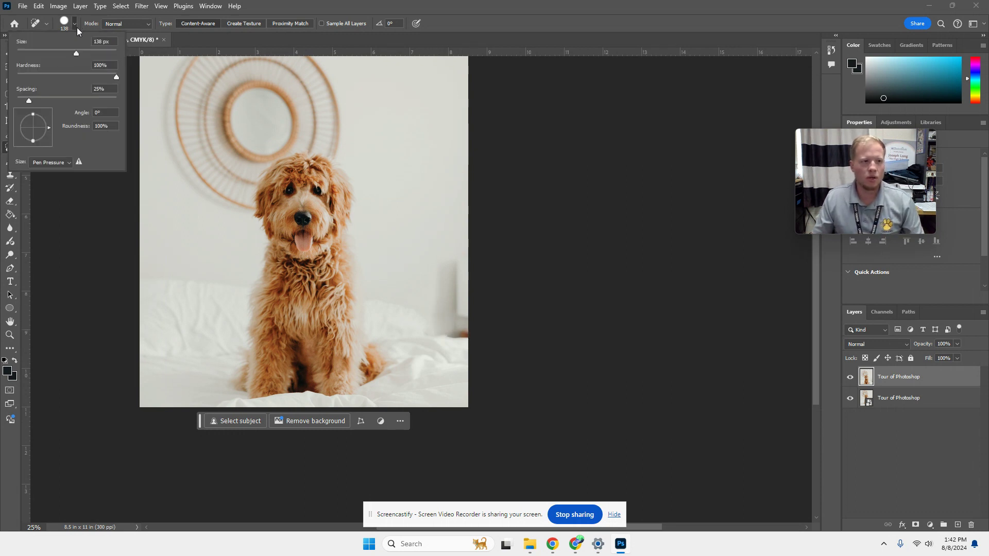
left_click(41, 74)
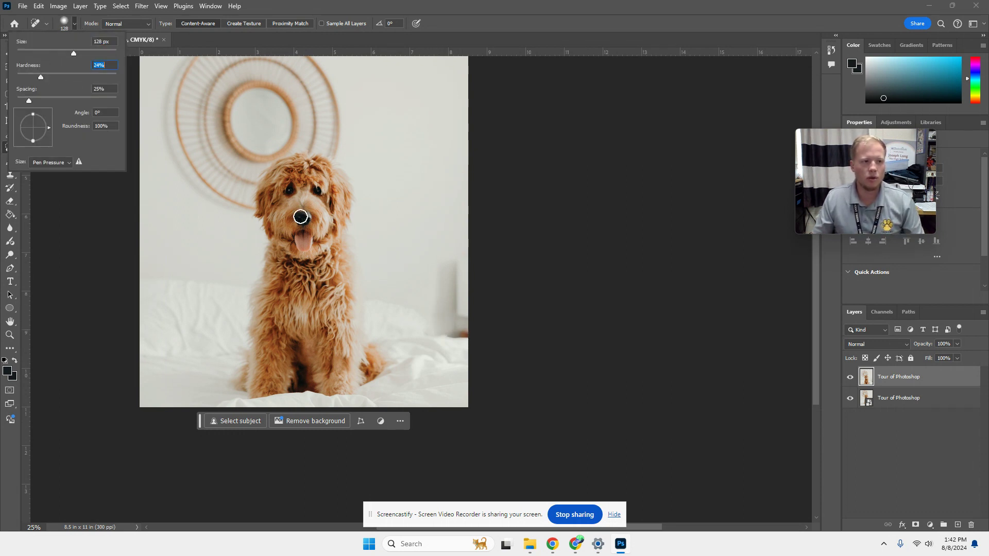
Dab away the remaining wall spots right of the dog, then hide the healed layer to compare.
left_click(426, 308)
left_click_drag(430, 326, 433, 331)
left_click(398, 303)
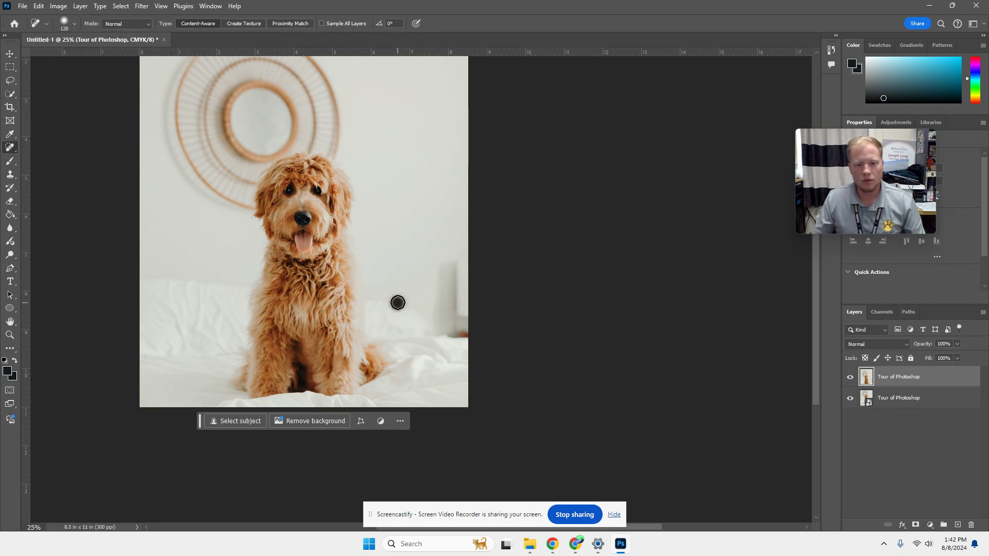
mouse_move(374, 301)
left_mouse_down()
mouse_move(415, 307)
mouse_move(436, 327)
mouse_move(422, 314)
left_mouse_up()
left_click(403, 305)
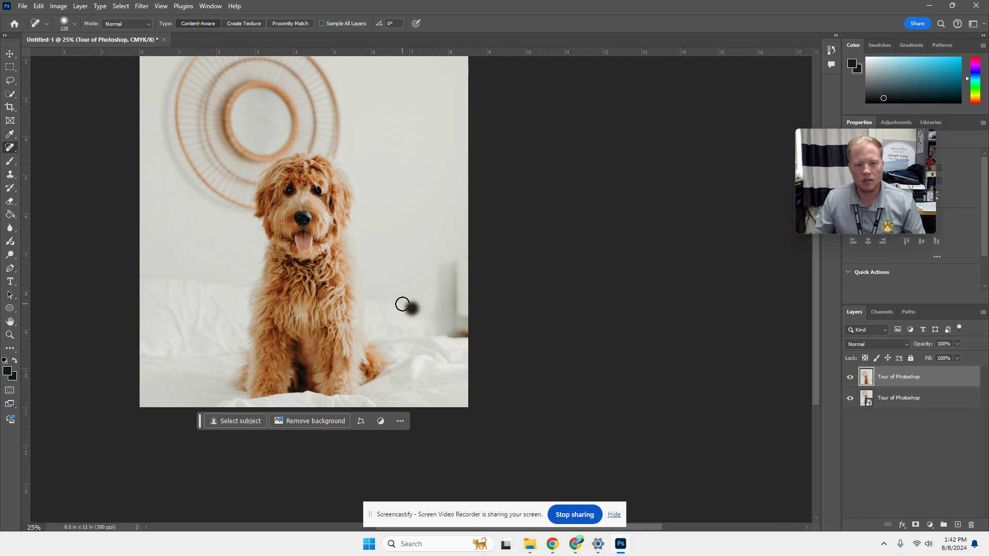
left_click(438, 322)
left_click(436, 315)
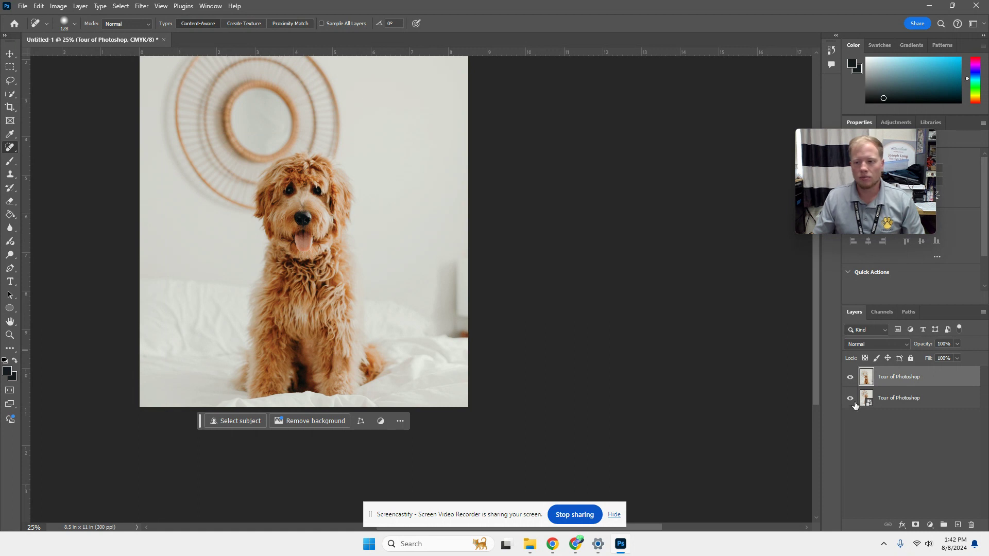
left_click(850, 378)
scroll(791, 321, "up", 2)
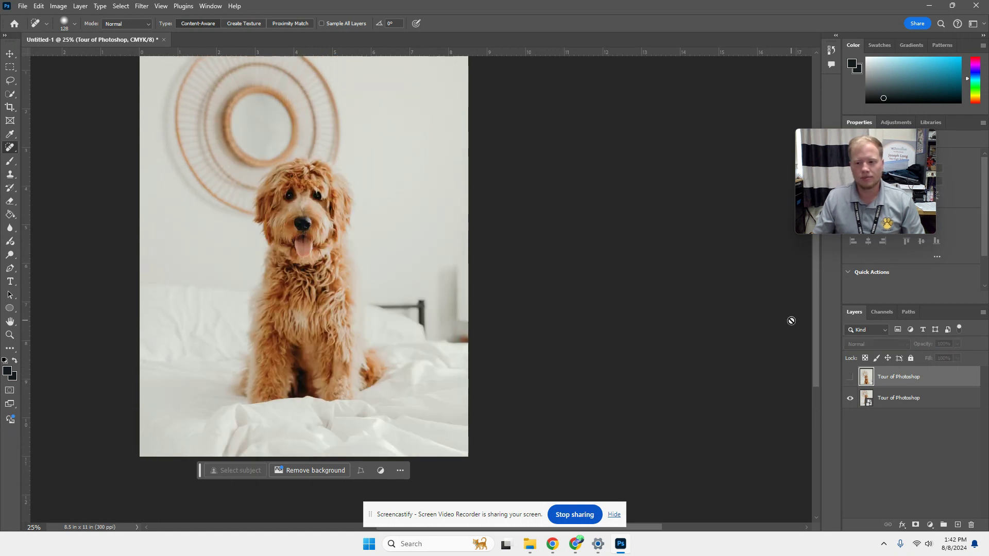
left_click(850, 378)
left_click(850, 377)
left_click(850, 378)
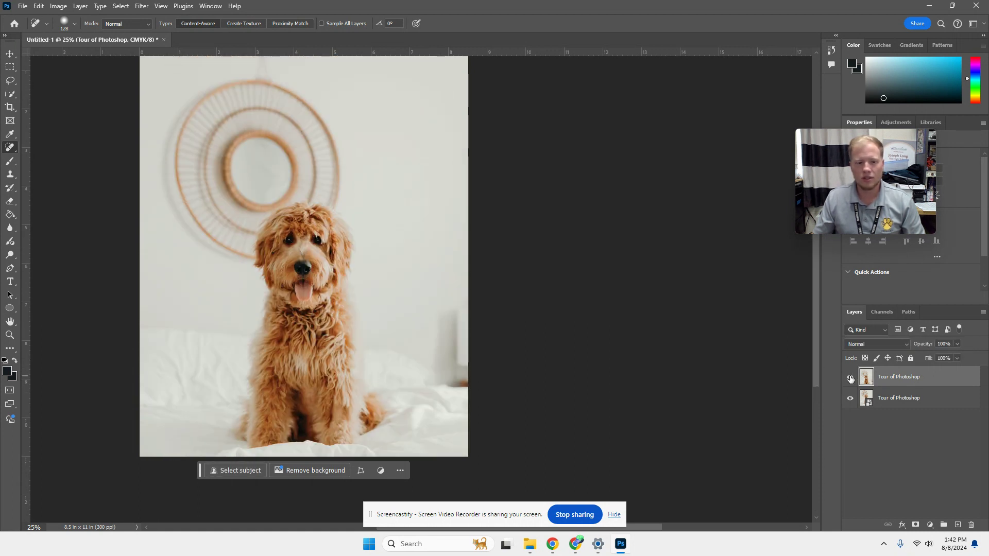
left_click(851, 378)
left_click(851, 379)
left_click(851, 378)
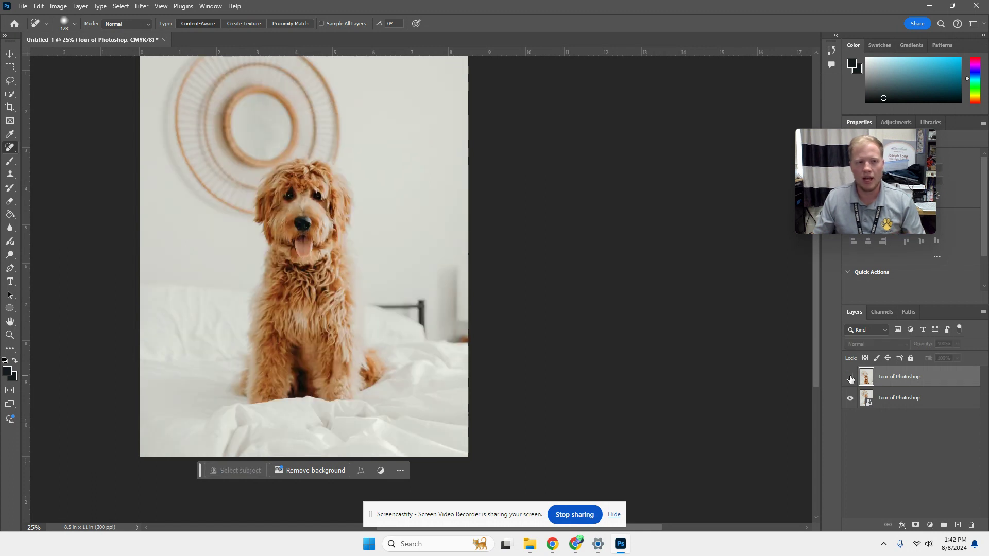
left_click(848, 380)
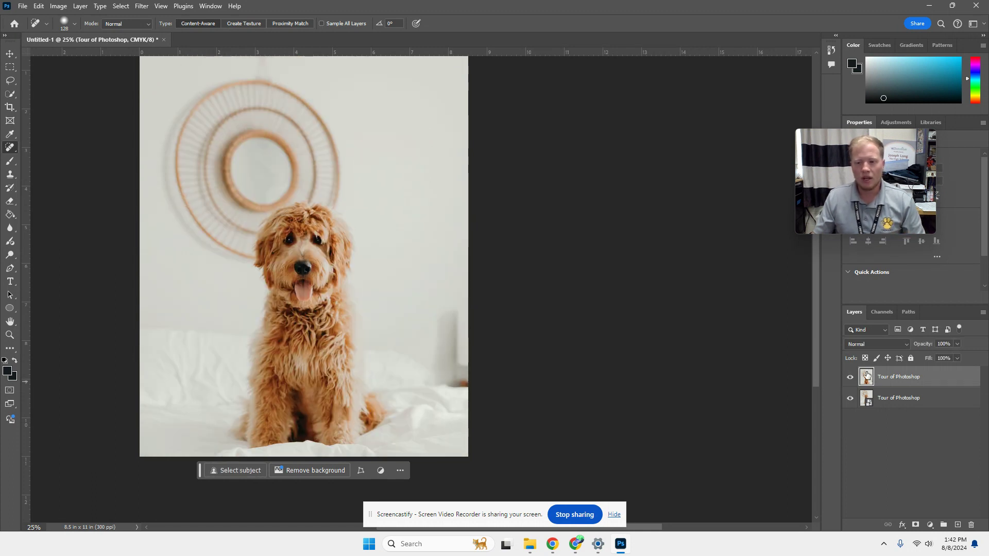
left_click(10, 54)
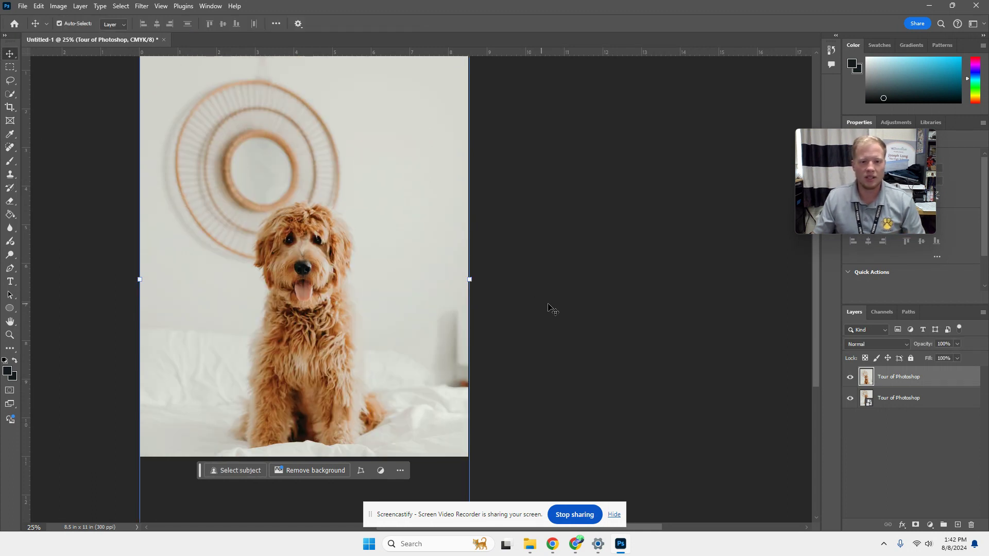
left_click(852, 403)
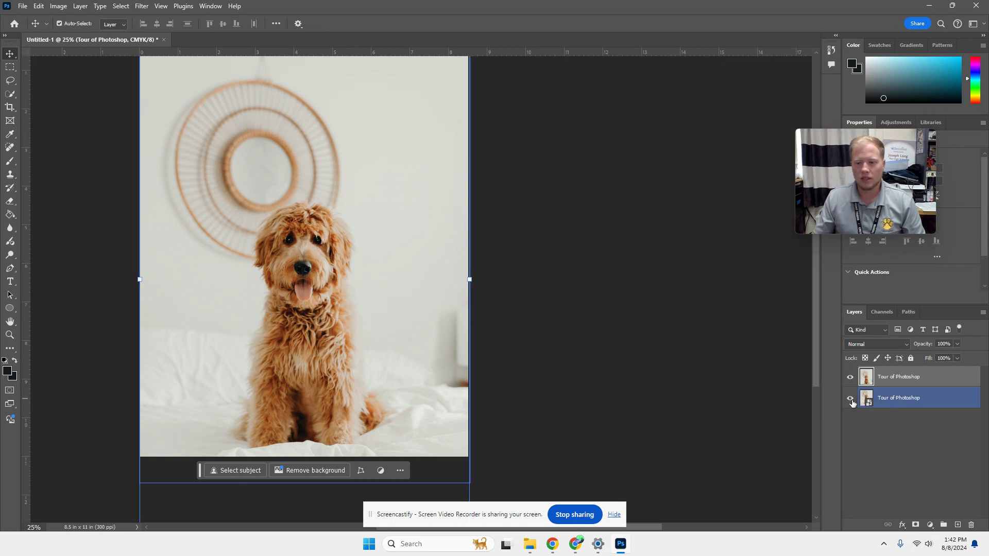
left_click(850, 379)
left_click(852, 381)
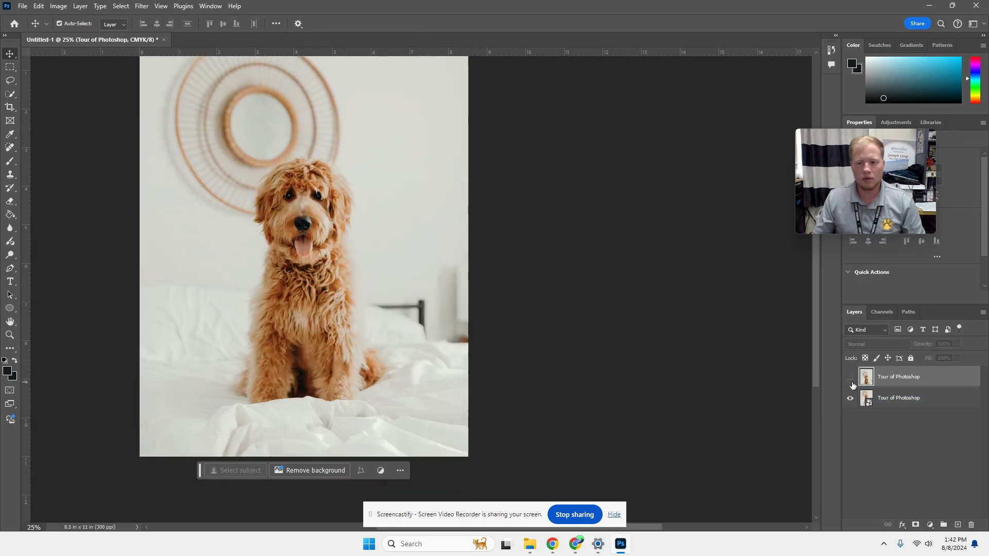
left_click(849, 380)
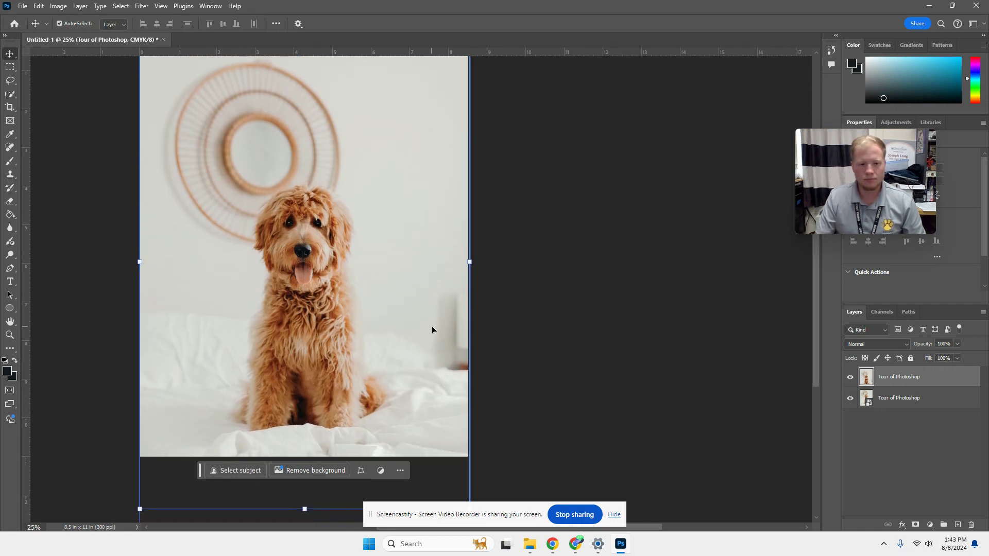
left_click(850, 376)
left_click(850, 375)
left_click(850, 375)
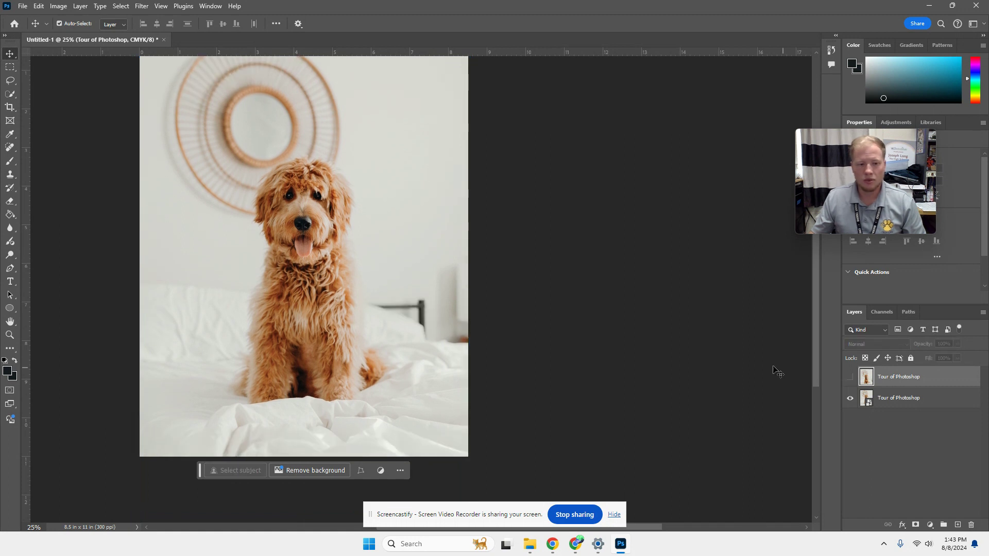
left_click(850, 377)
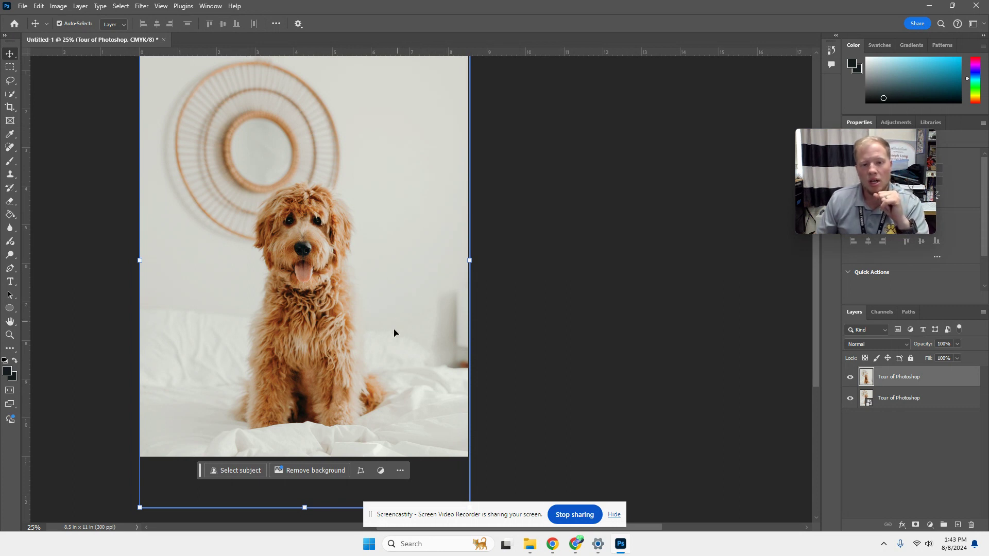
Deselect the layer and switch back to the Spot Healing Brush Tool.
left_click(527, 280)
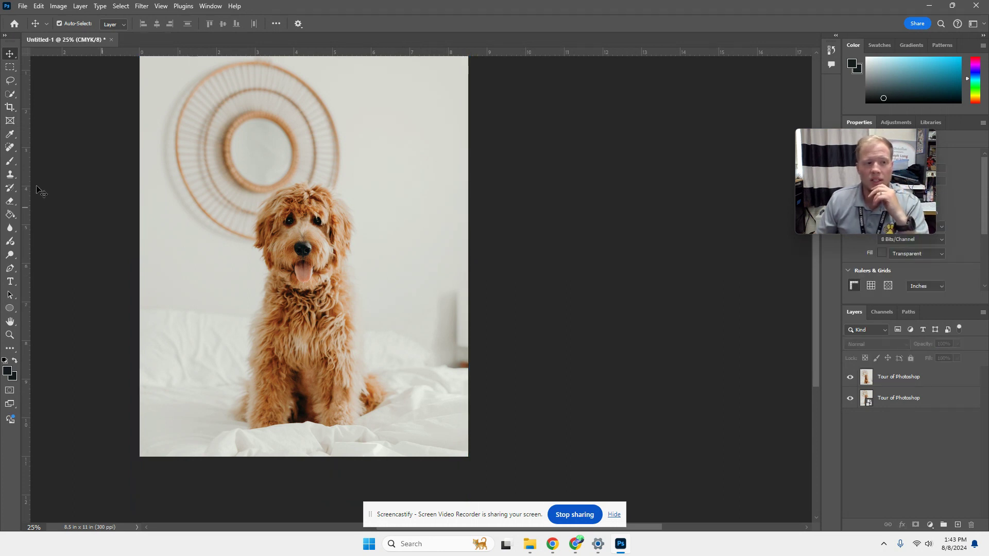
left_click(10, 148)
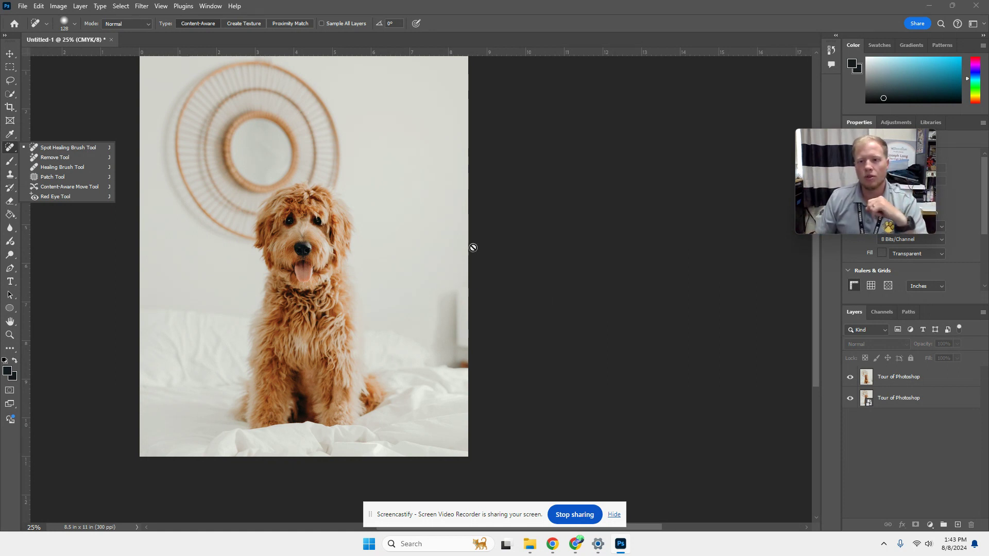
left_click(892, 184)
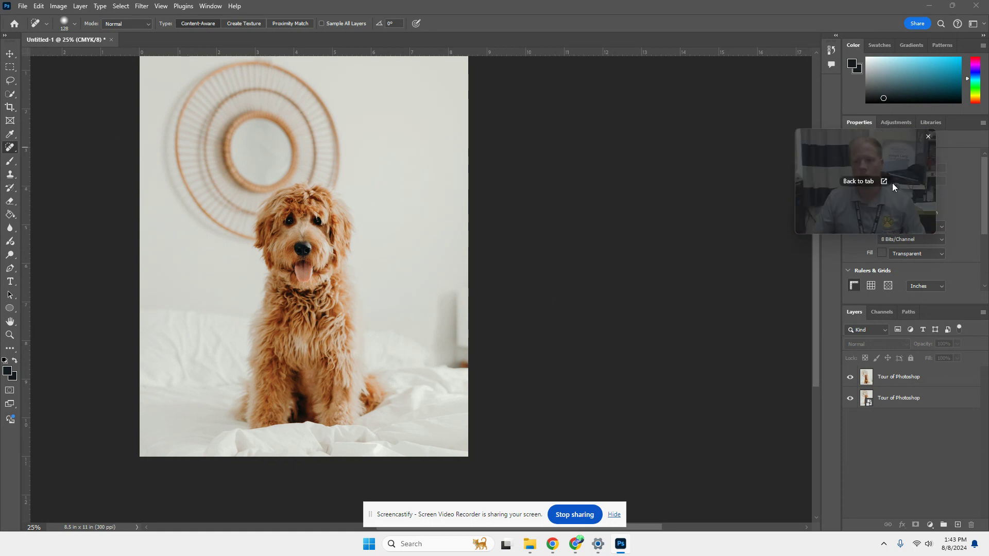
left_click_drag(892, 183, 820, 70)
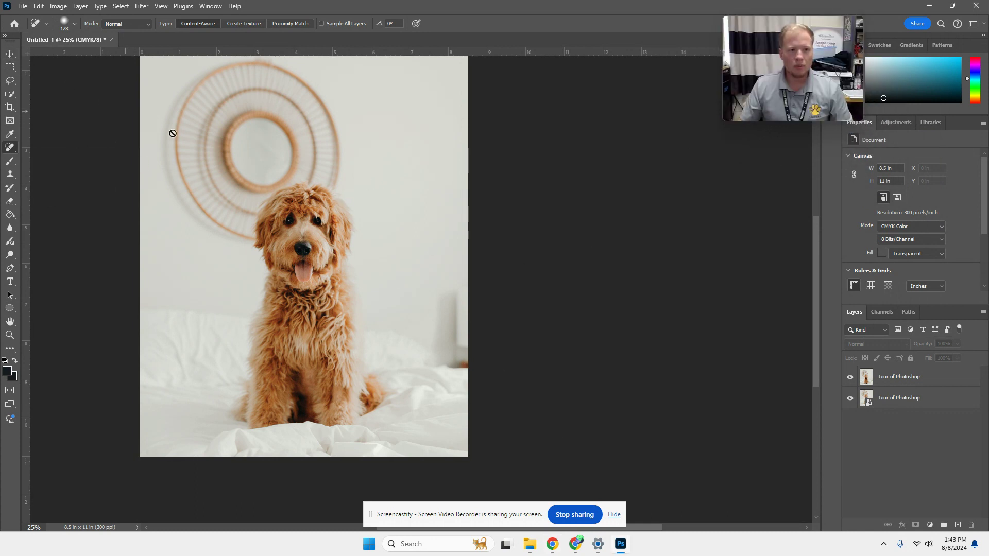
Pan the canvas so the retouched photo sits on the right of the workspace.
left_click_drag(193, 139, 541, 238)
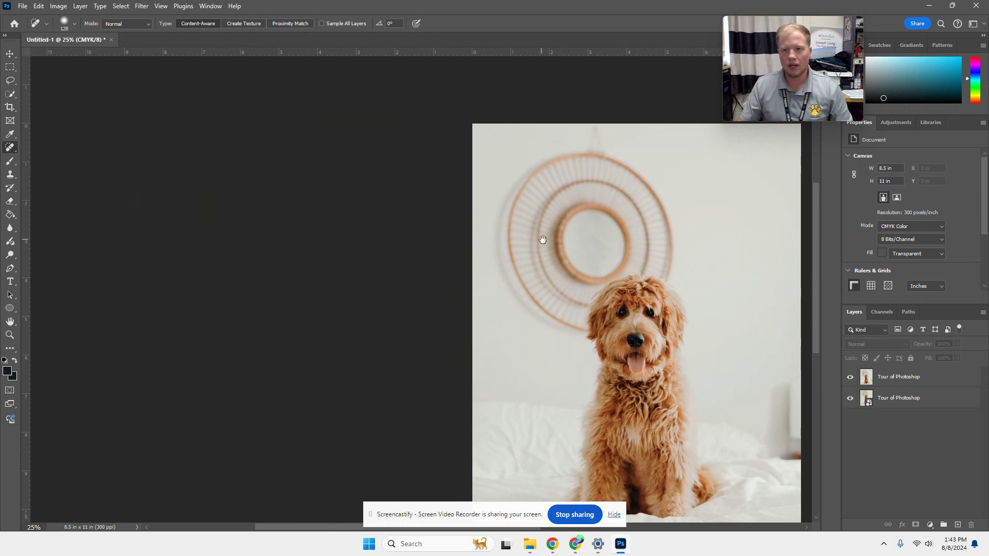
left_click_drag(724, 78, 57, 122)
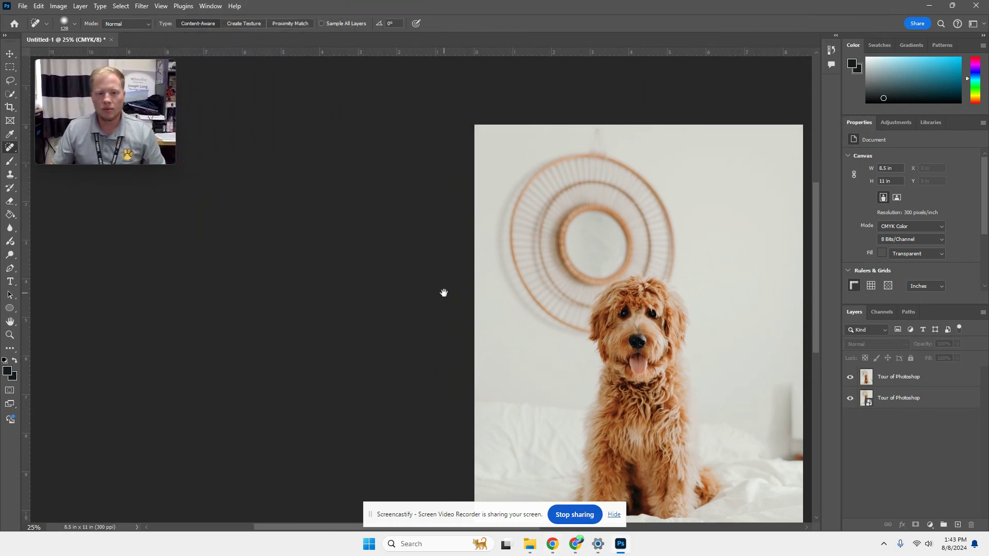
left_click_drag(445, 293, 441, 249)
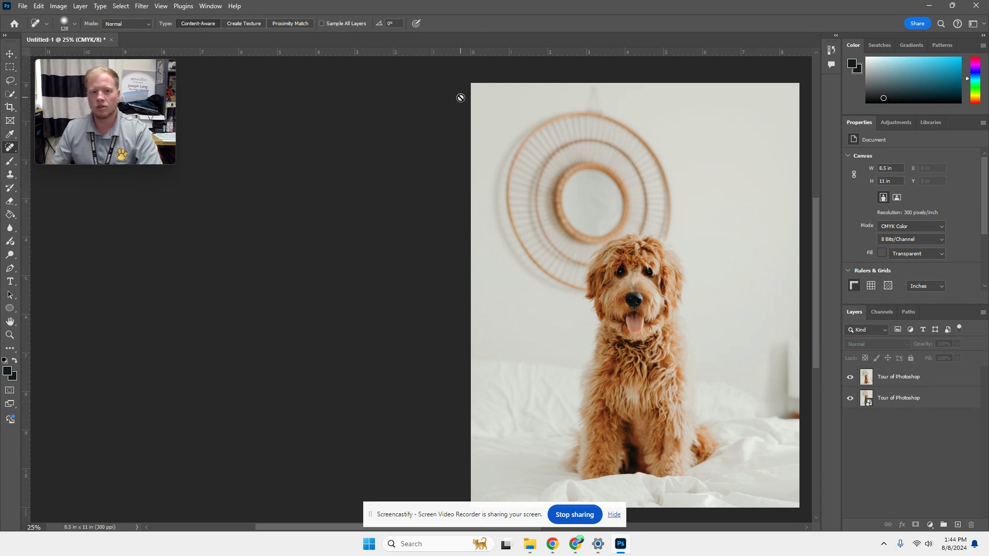
key("super+shift+s")
Snip the photo and Layers panel and save it as JPG 'Long 2-3' in PS Screenshots.
left_click_drag(470, 80, 805, 521)
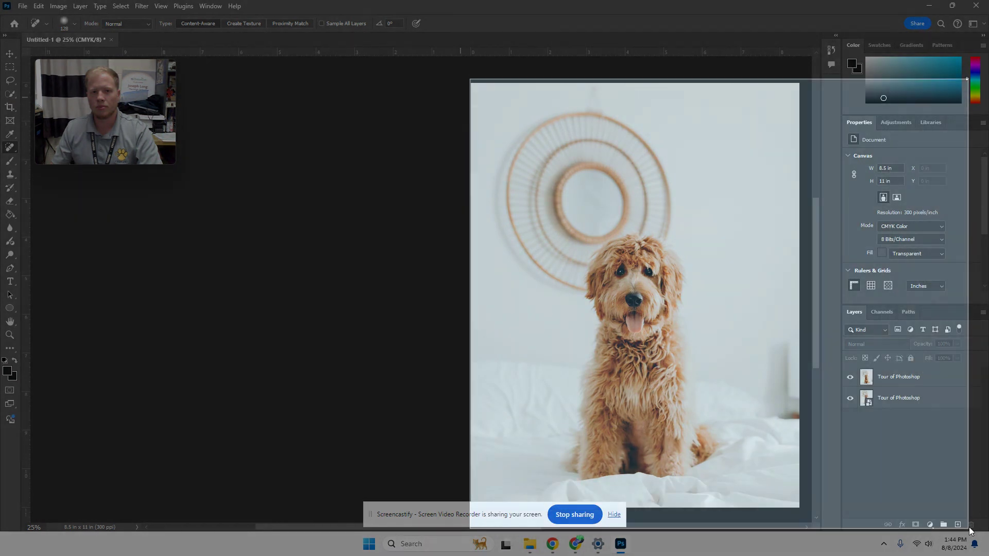
left_click(889, 432)
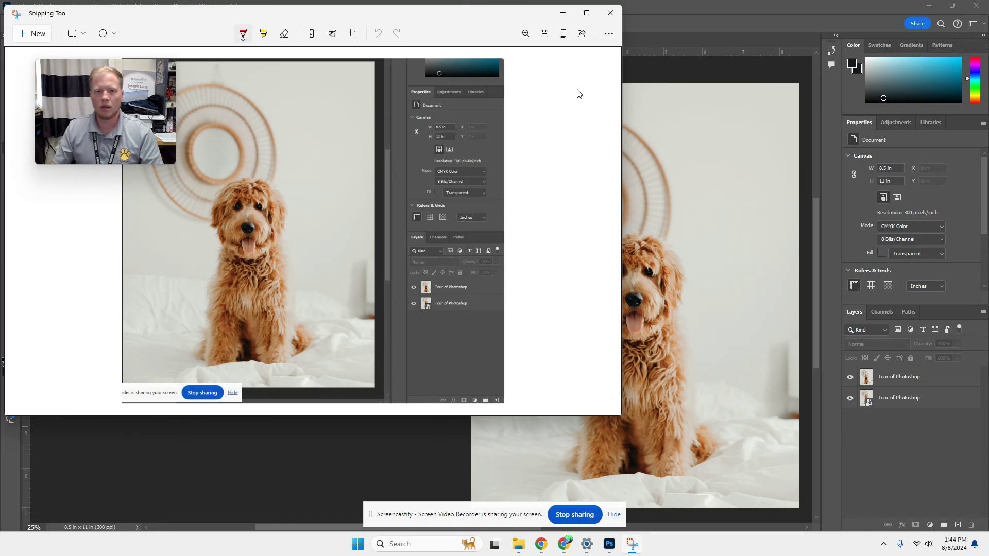
left_click(545, 34)
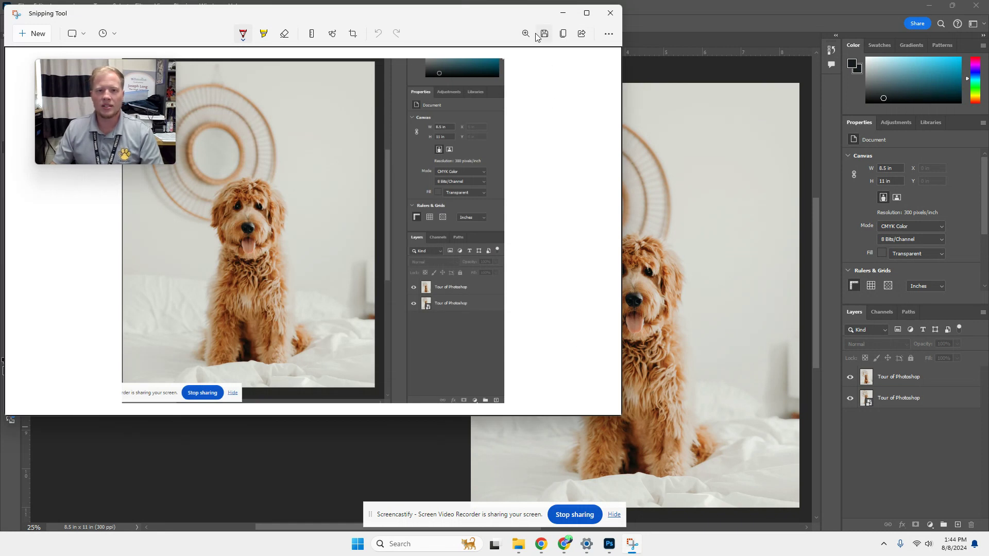
left_click_drag(121, 103, 590, 122)
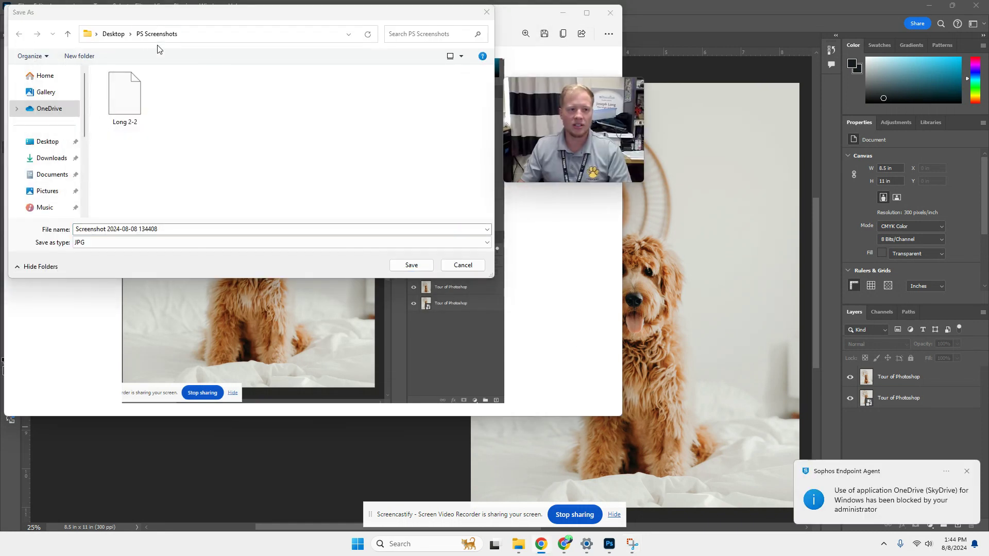
triple_click(164, 229)
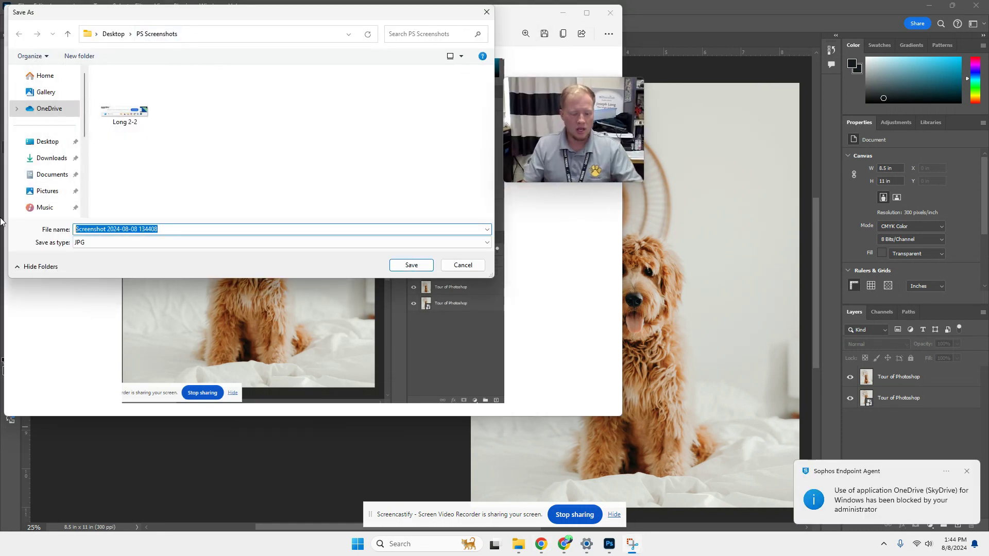
type("Long 2-3")
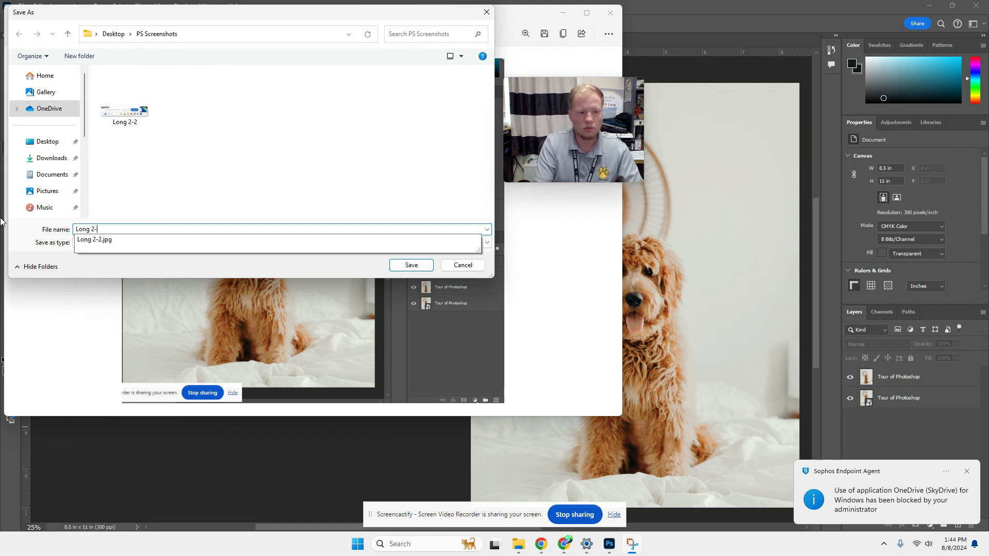
left_click(402, 266)
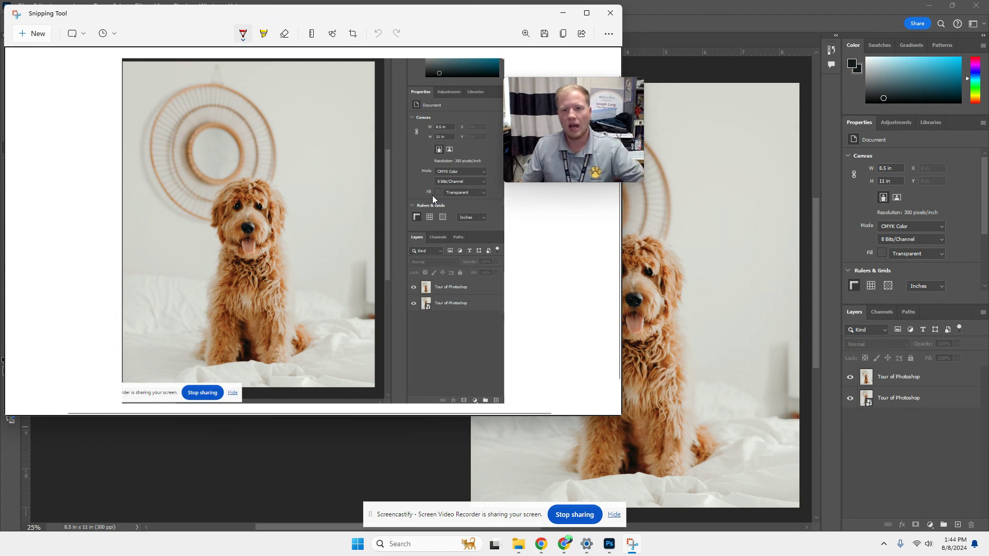
Close Snipping Tool and bring the Google Drive photo preview to the front.
left_click_drag(567, 145, 872, 115)
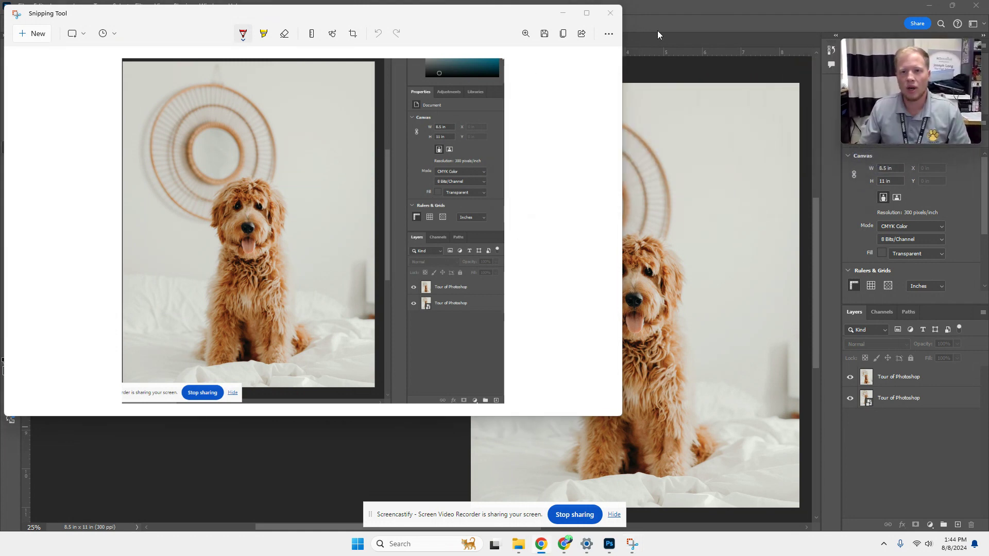
left_click(610, 13)
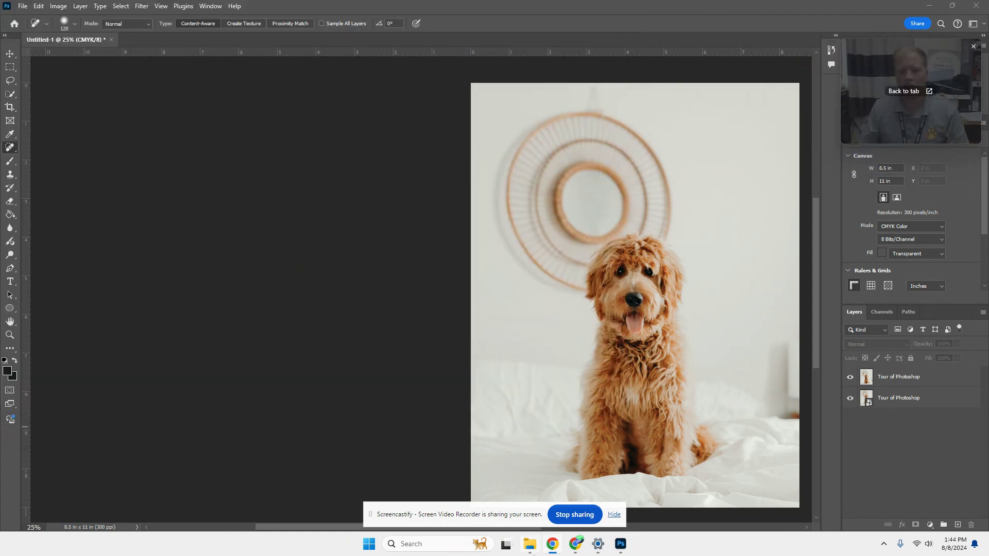
mouse_move(580, 547)
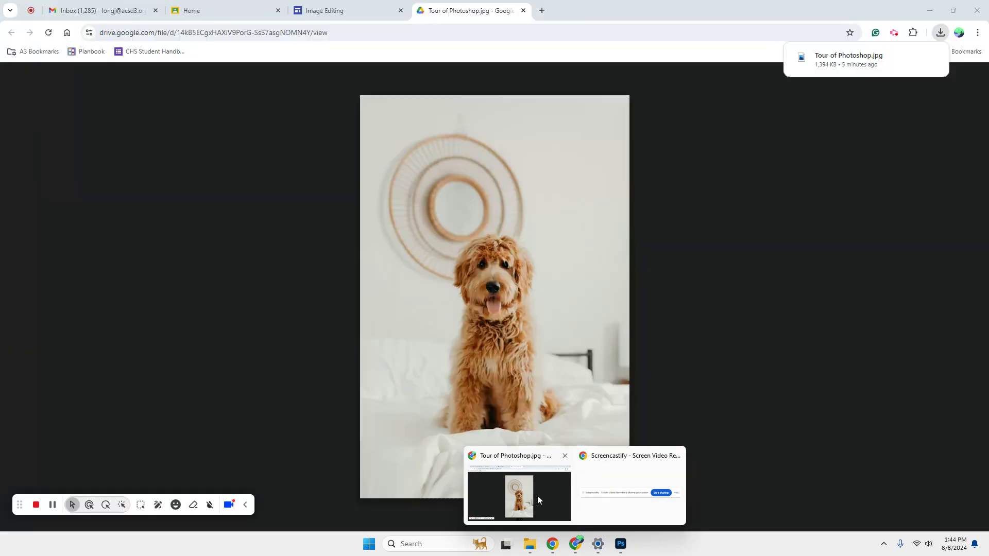
left_click(537, 496)
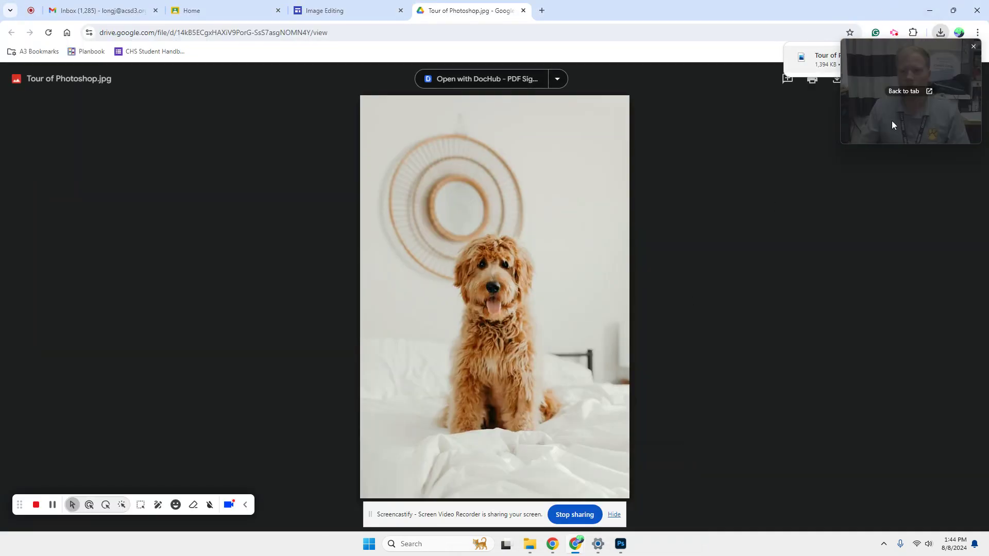
left_click_drag(894, 126, 570, 87)
left_click(895, 33)
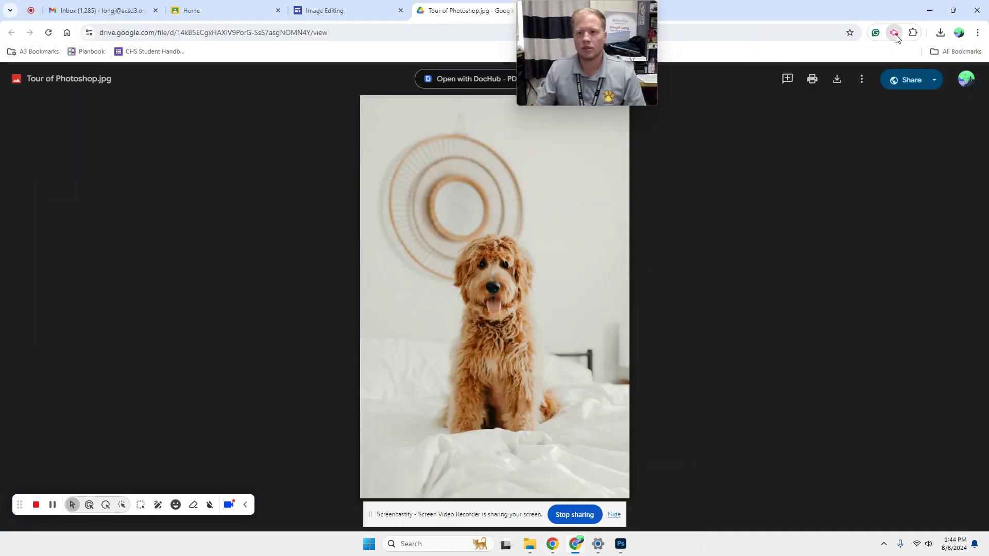